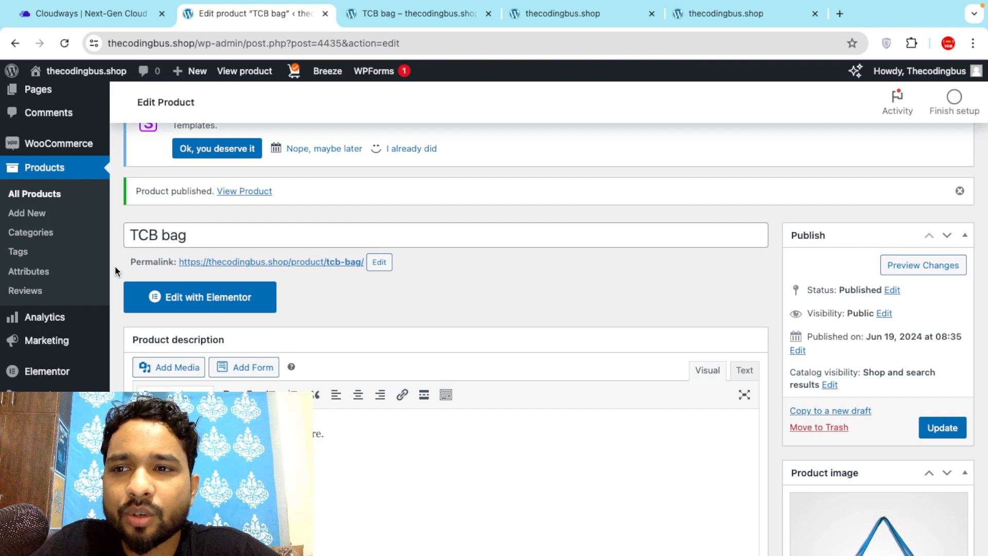
Leave the TCB bag product editor for WooCommerce > Settings.
mouse_move(70, 236)
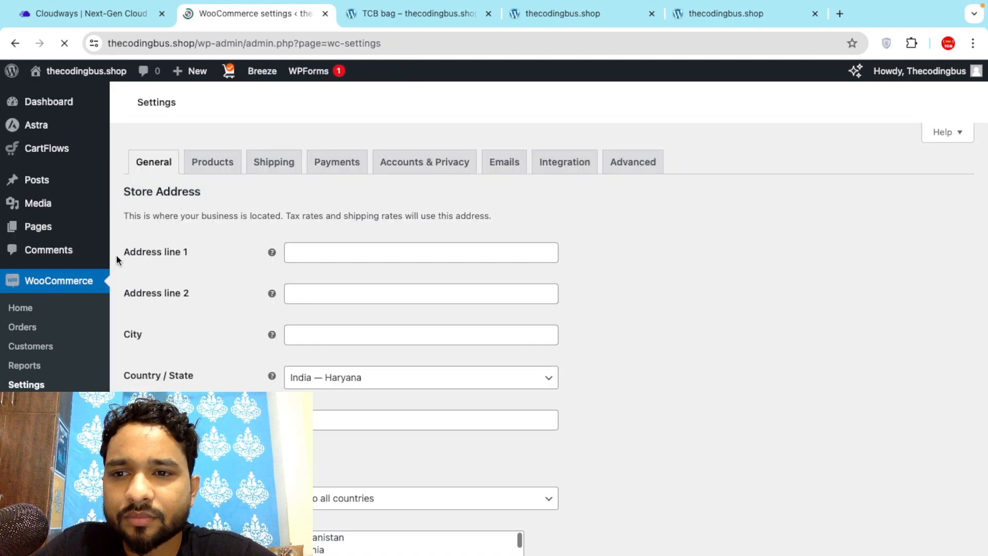
Set the store's Country / State to India — Delhi.
scroll(116, 266, "down", 10)
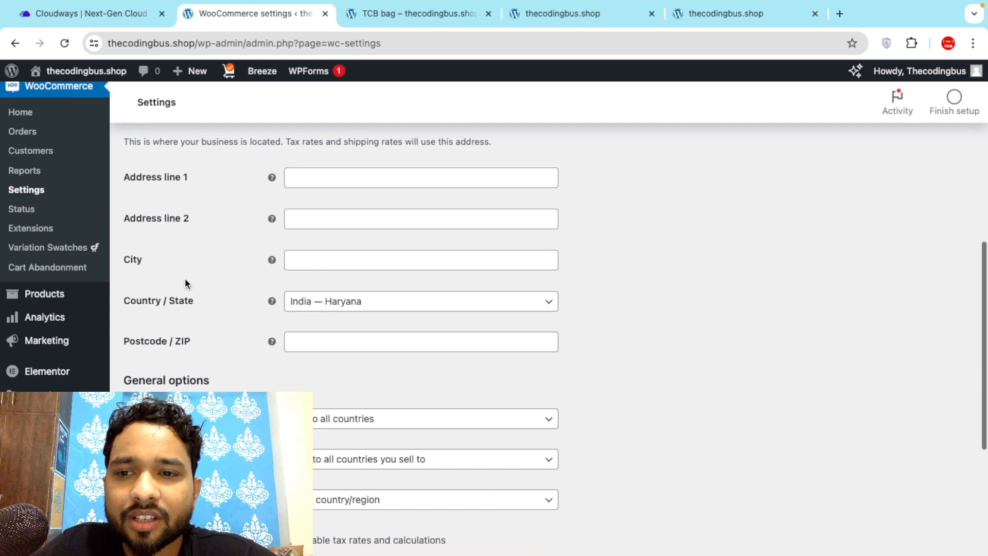
scroll(210, 273, "up", 2)
scroll(210, 272, "down", 3)
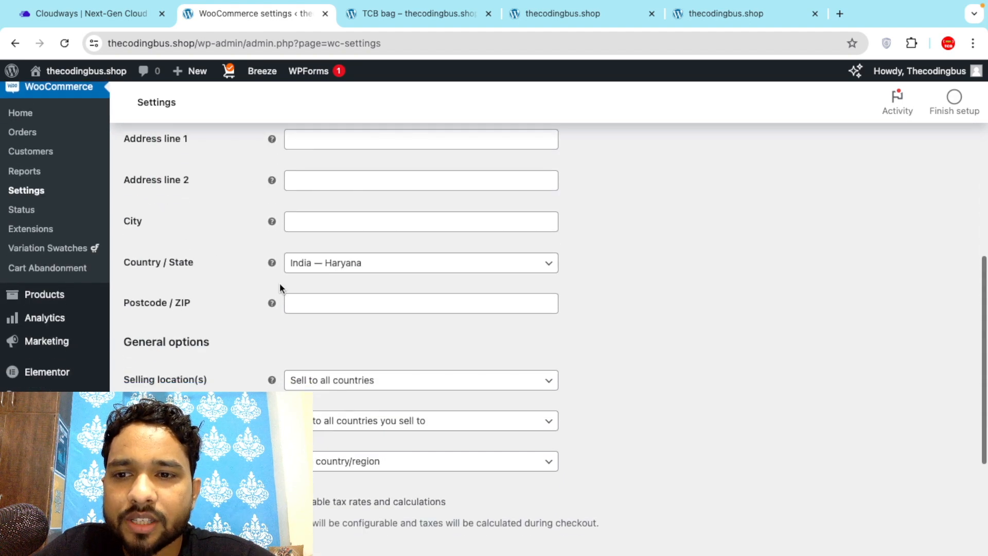
left_click(357, 265)
type("india d")
key("ctrl+a")
type("delh")
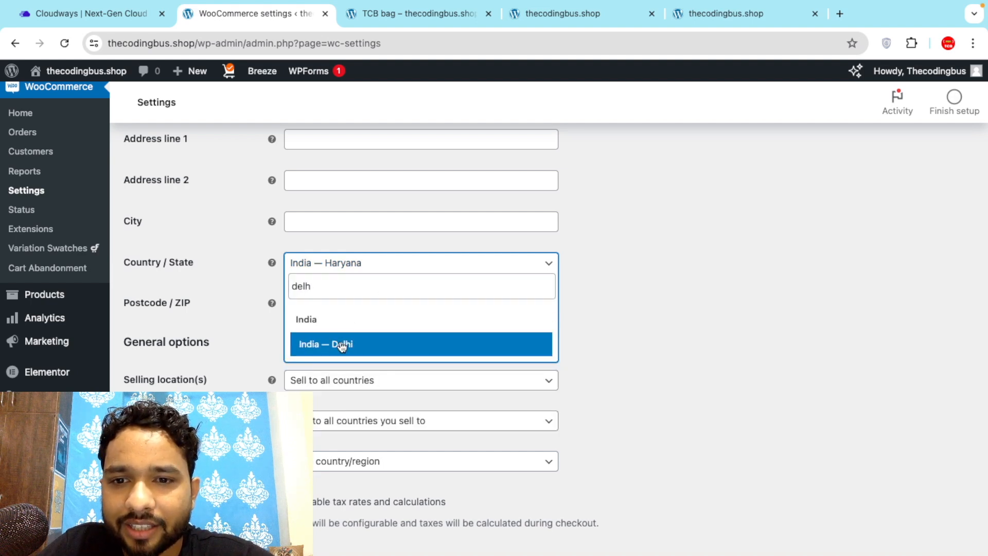
left_click(342, 345)
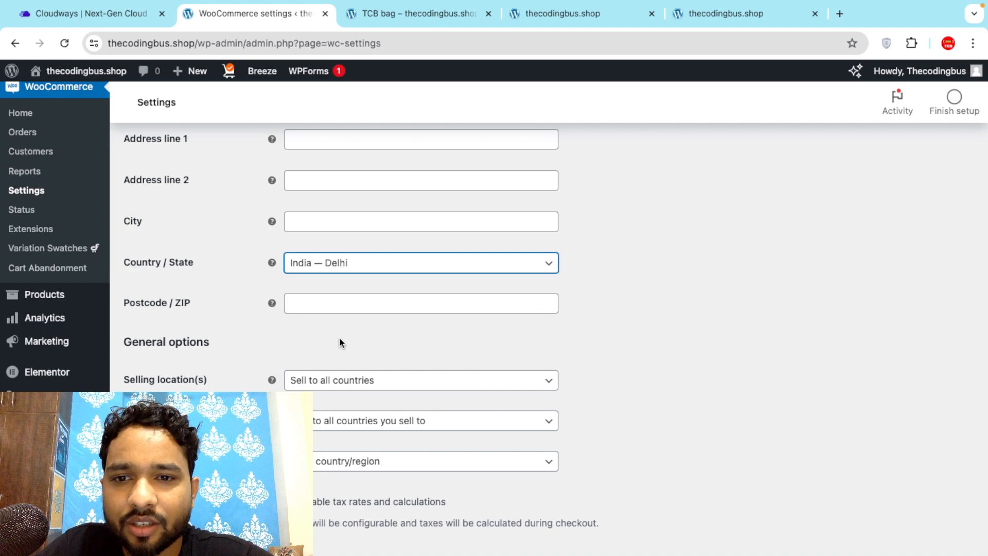
Keep selling to all countries and set the default customer location to Geolocate.
scroll(269, 323, "down", 3)
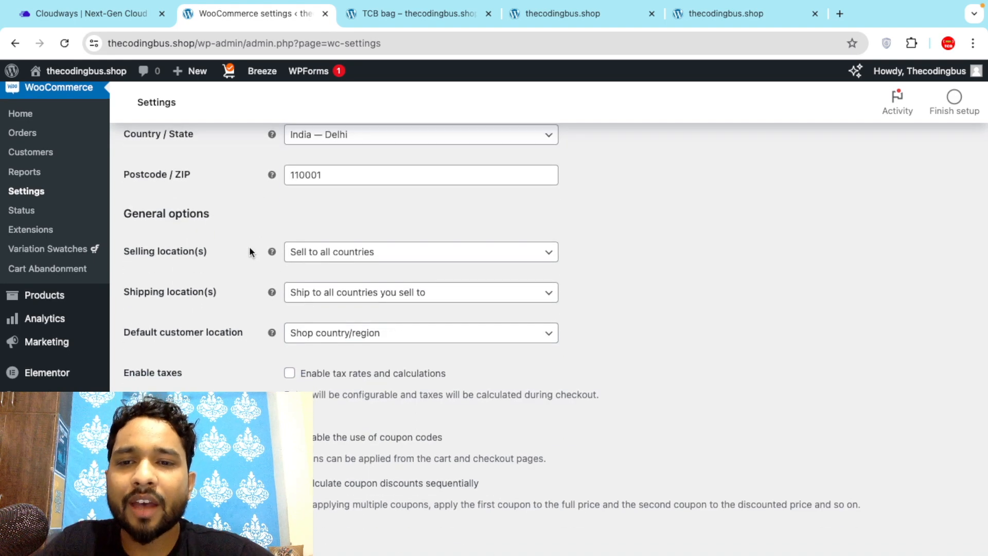
left_click(410, 258)
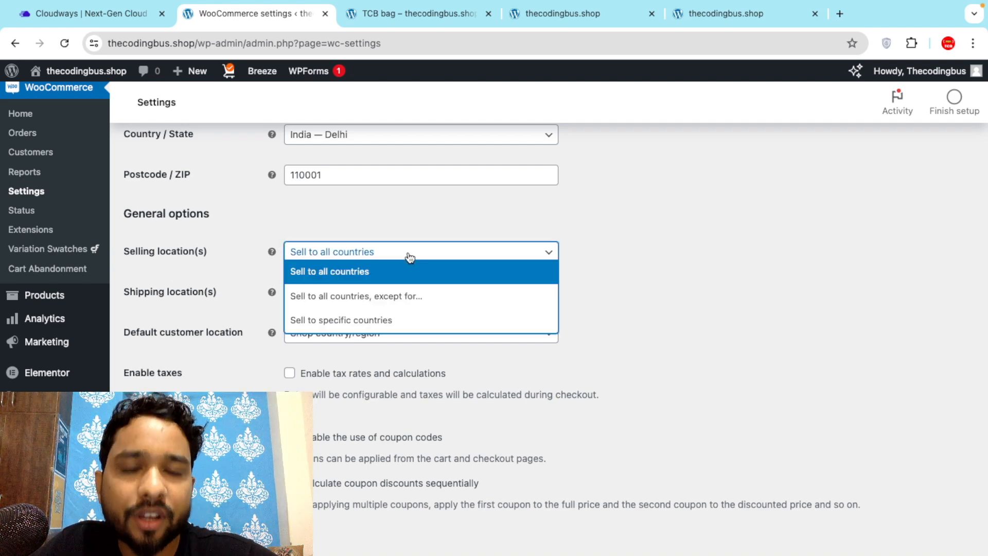
left_click(376, 257)
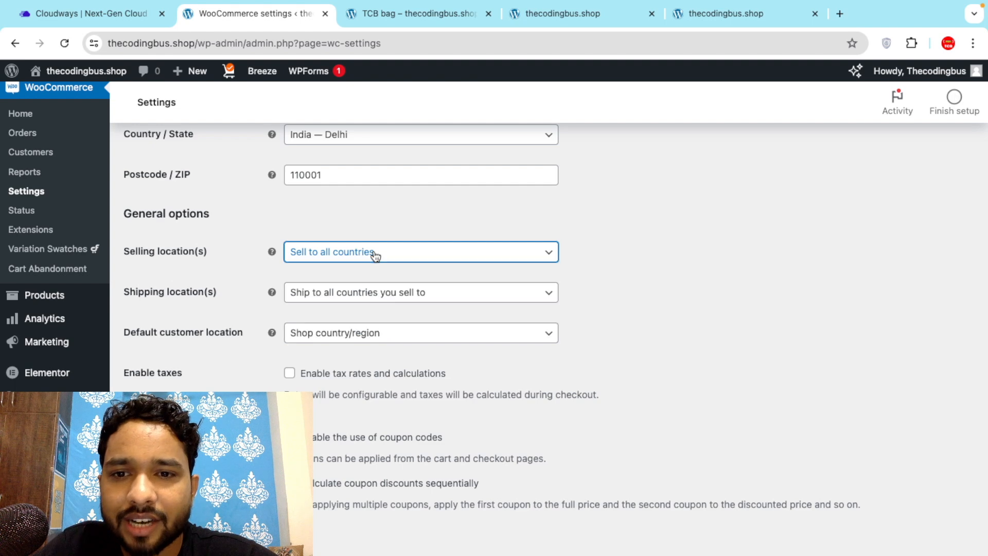
scroll(262, 366, "down", 2)
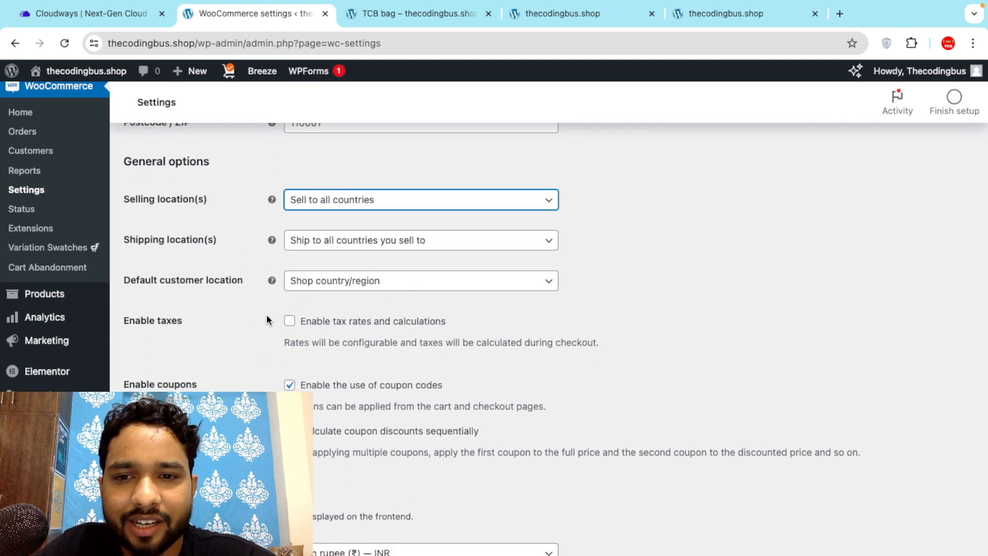
scroll(267, 314, "down", 3)
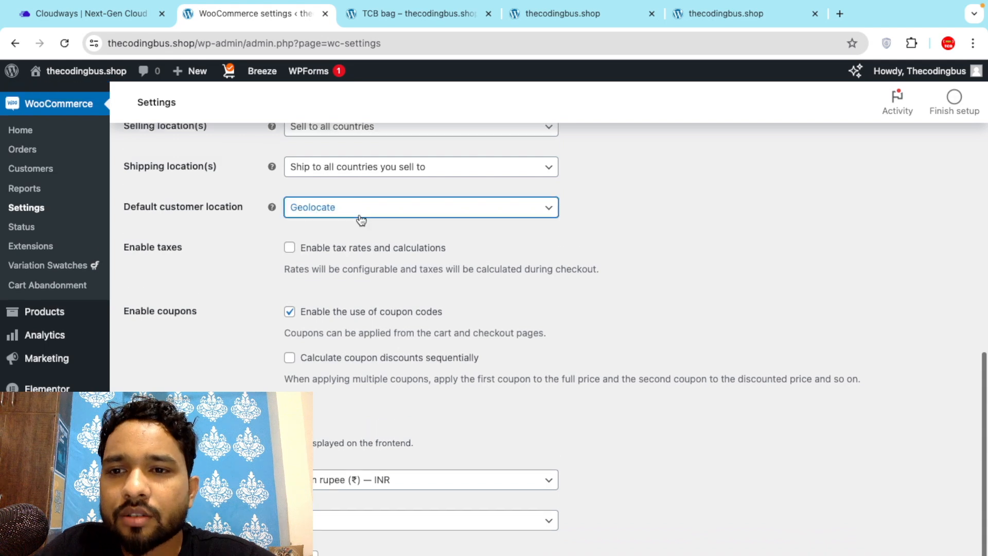
left_click(361, 214)
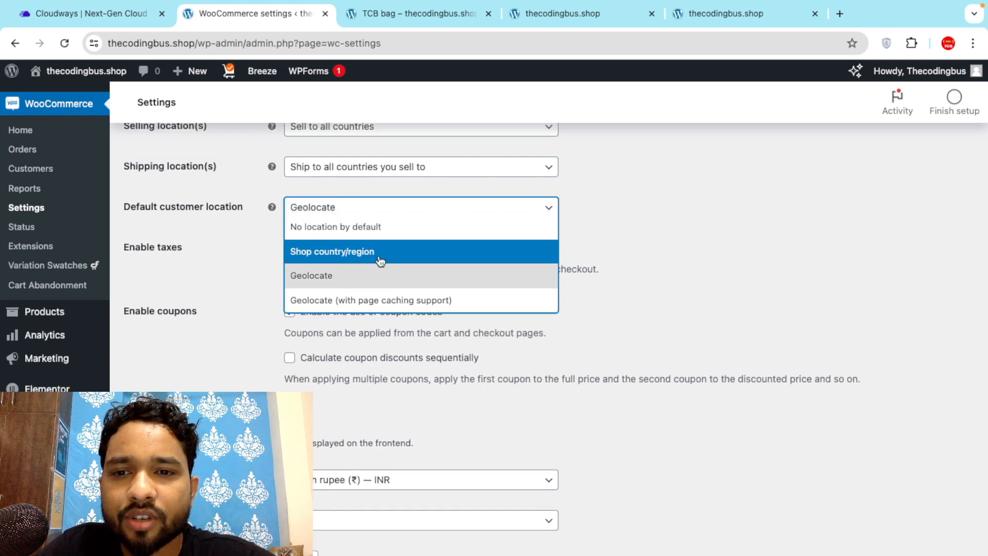
left_click(326, 275)
Switch the store currency to US dollar (USD).
scroll(273, 319, "down", 3)
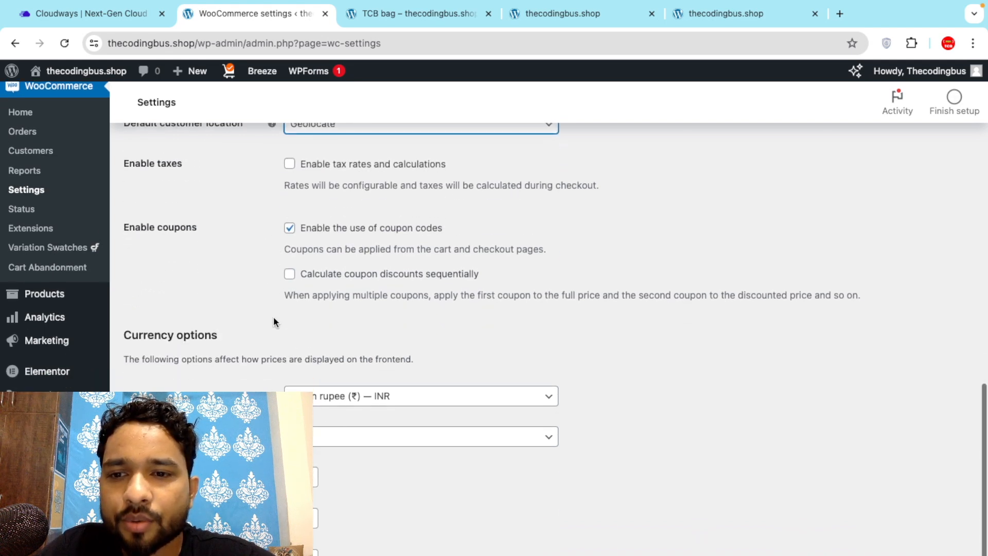
scroll(273, 320, "down", 2)
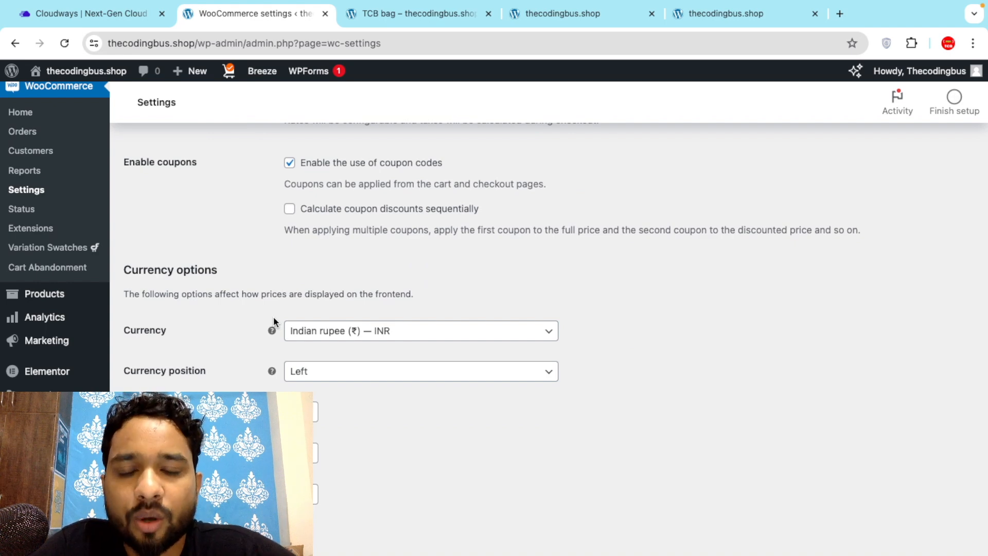
left_click(452, 333)
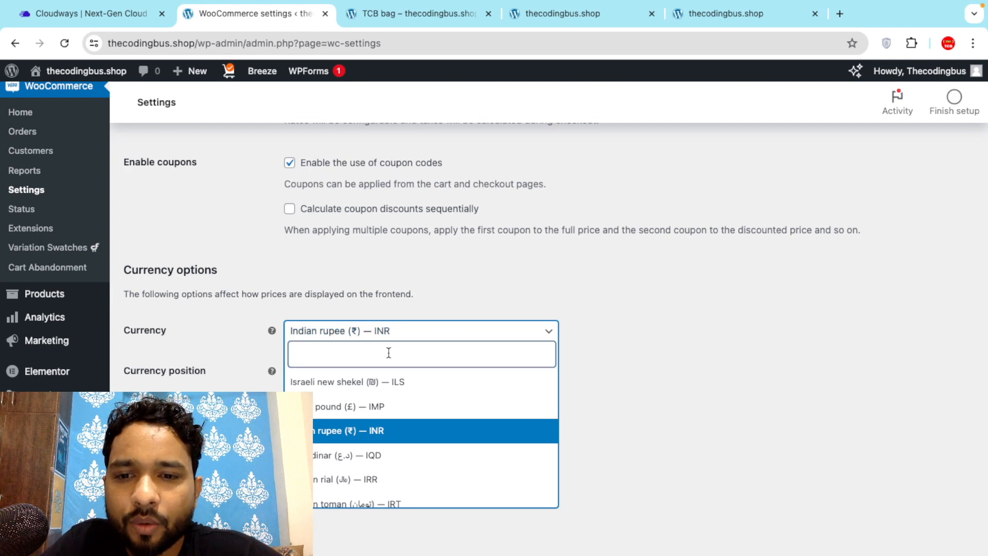
type("usd")
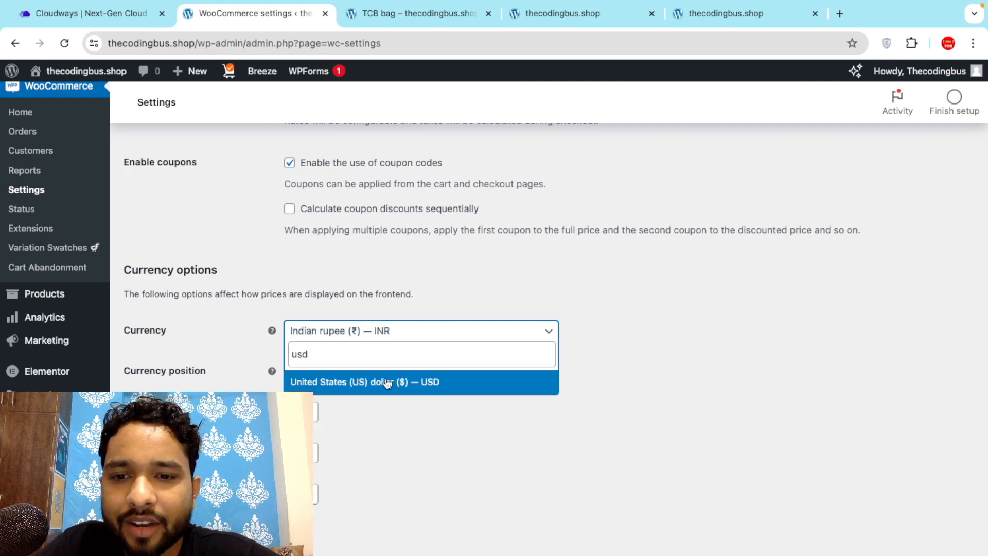
left_click(354, 383)
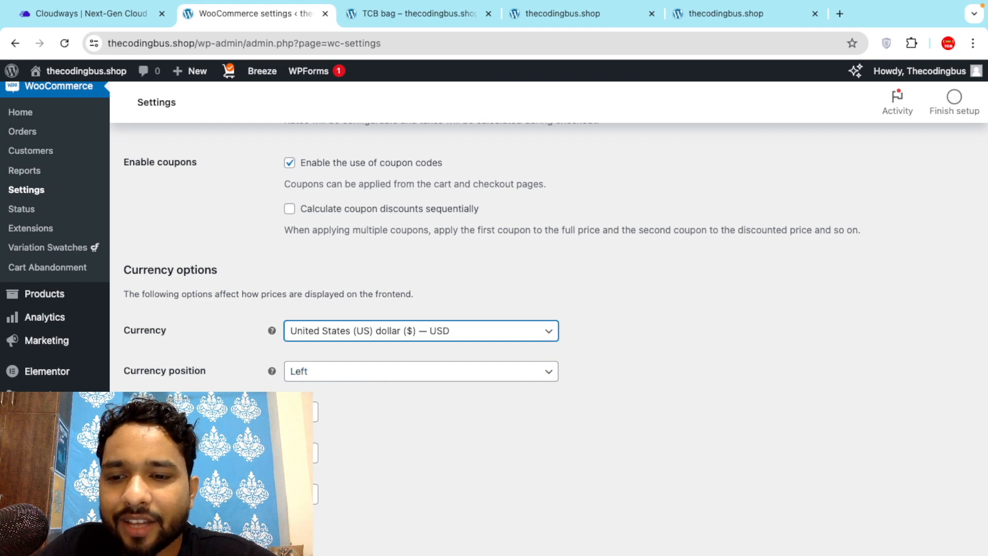
scroll(249, 313, "up", 10)
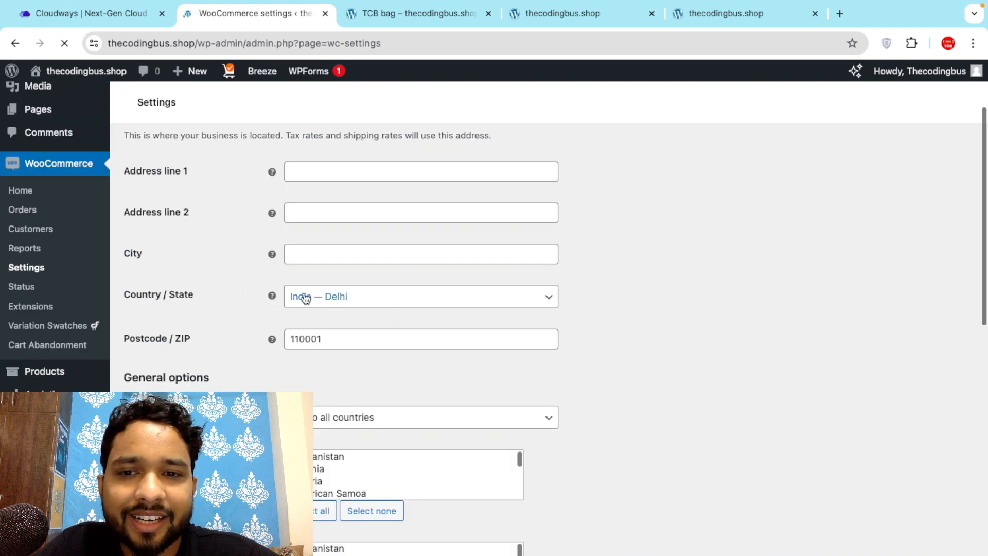
Review the General tab settings, rechecking the USD currency choice.
scroll(273, 355, "down", 3)
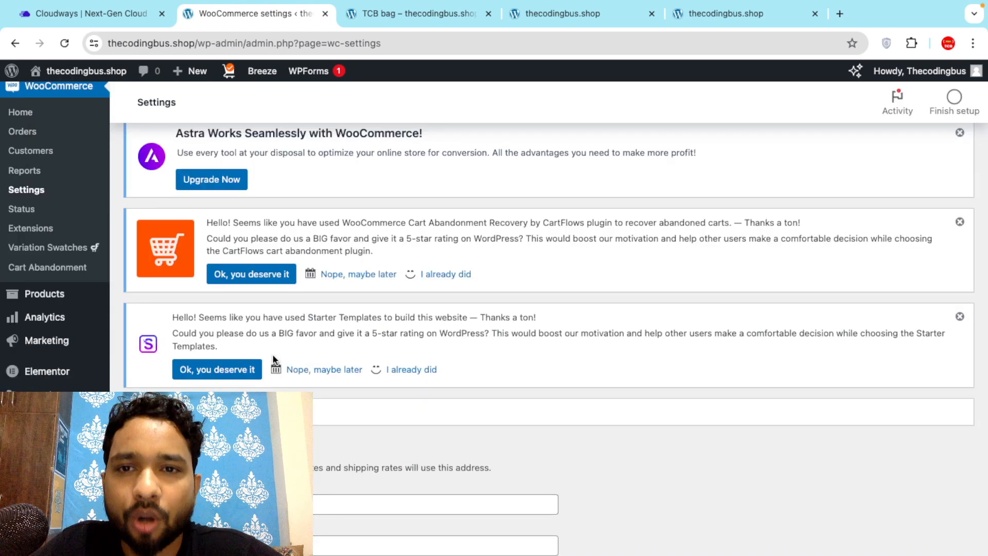
scroll(273, 354, "down", 4)
scroll(273, 353, "down", 4)
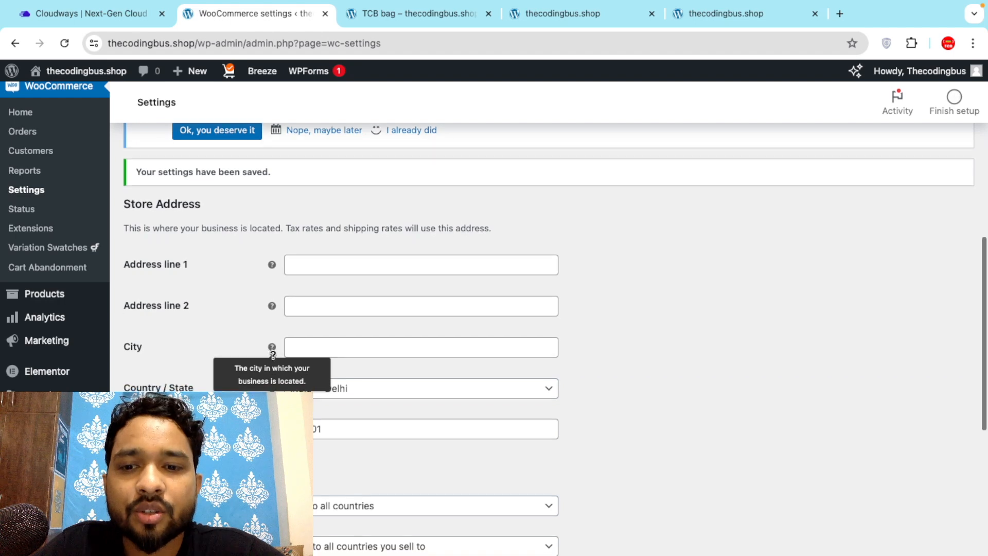
scroll(273, 354, "down", 7)
scroll(272, 355, "up", 1)
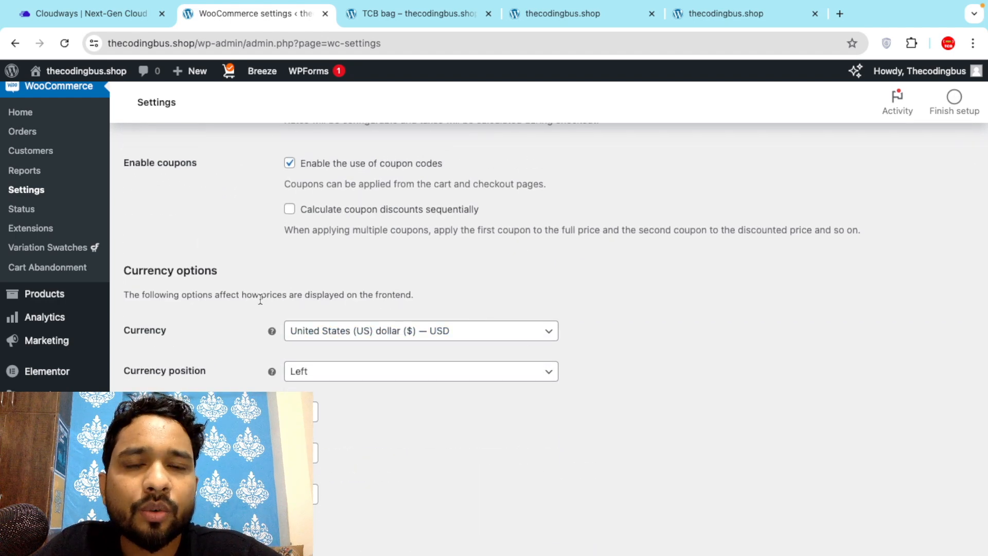
scroll(260, 299, "up", 6)
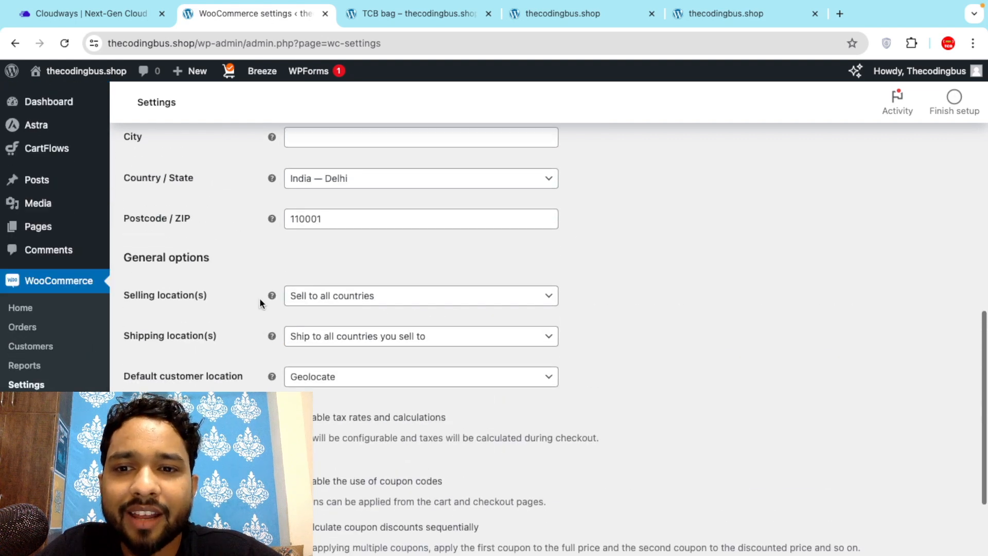
scroll(265, 313, "up", 1)
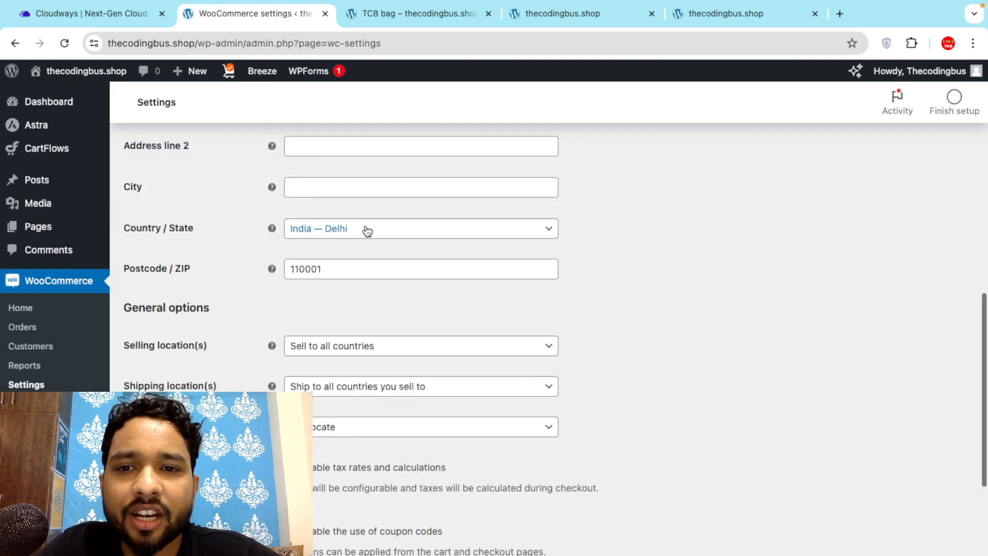
scroll(247, 387, "down", 7)
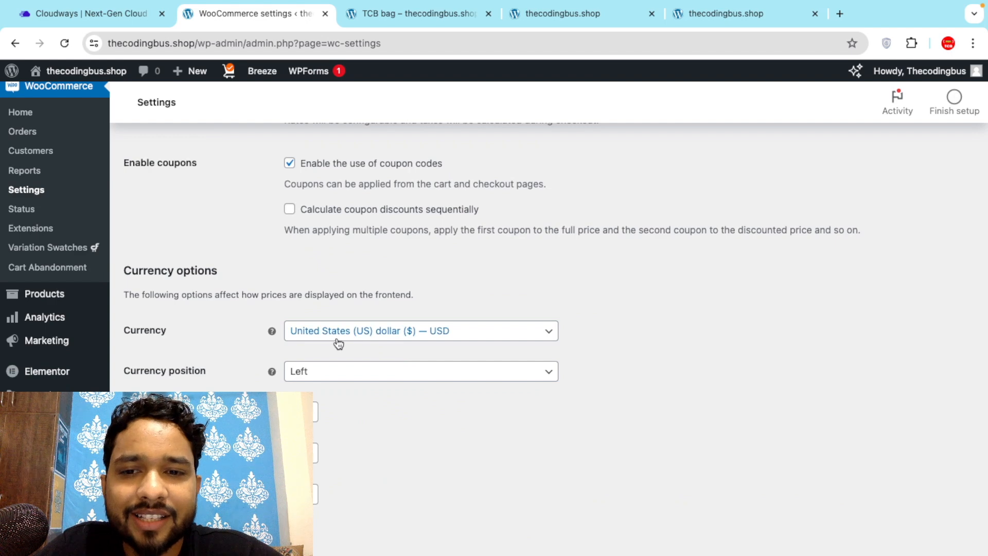
left_click(393, 335)
scroll(422, 437, "down", 3)
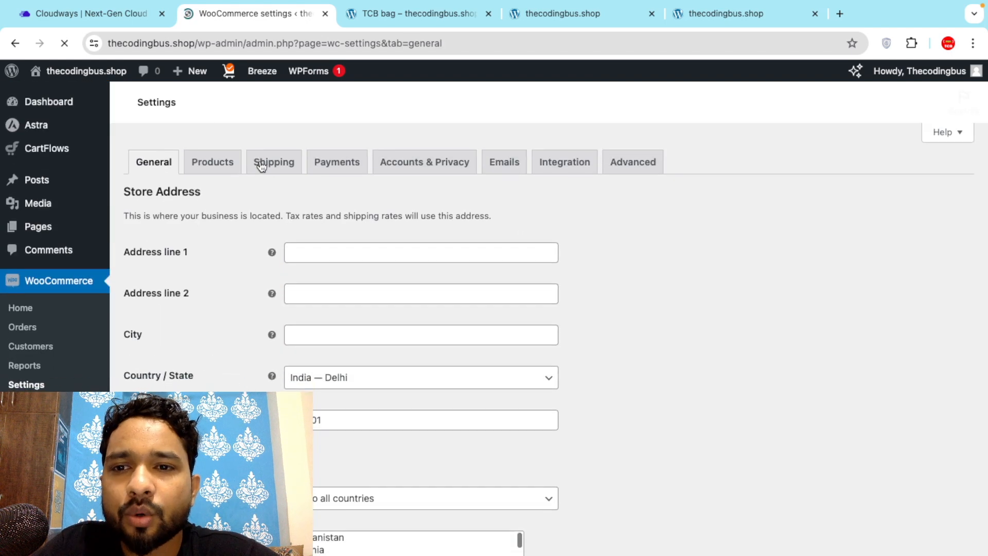
Start a new shipping zone on the Shipping tab and name it uszone.
left_click(272, 165)
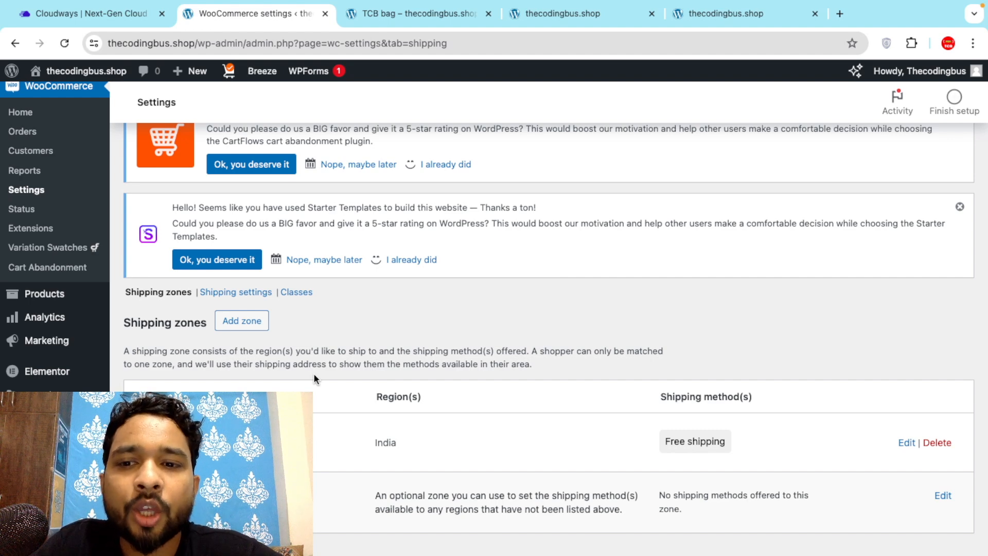
left_click(234, 323)
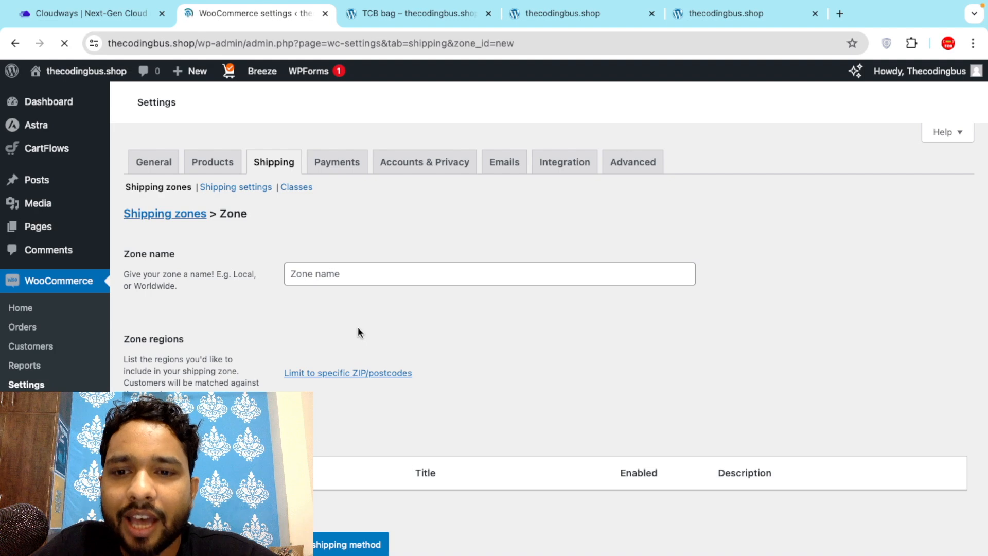
scroll(297, 292, "down", 1)
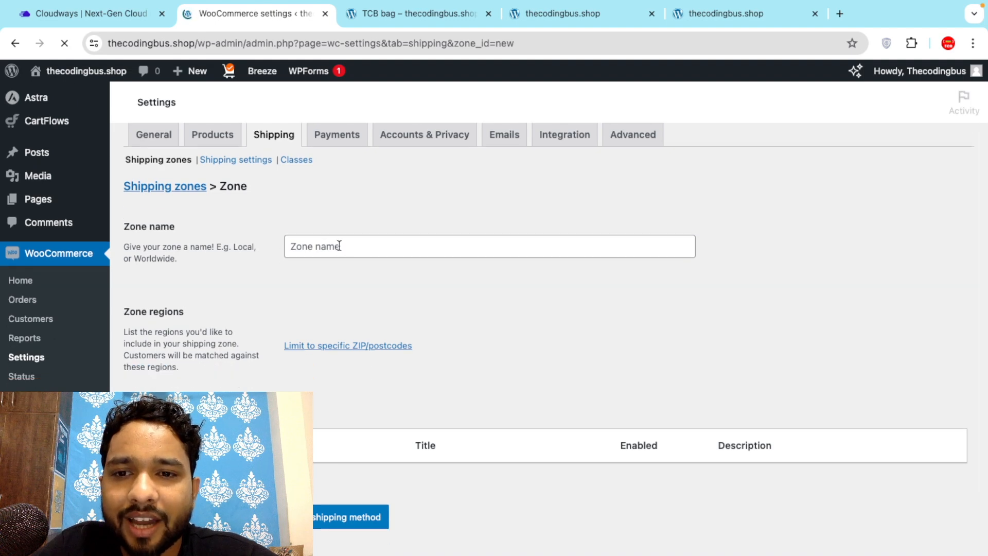
scroll(338, 249, "down", 10)
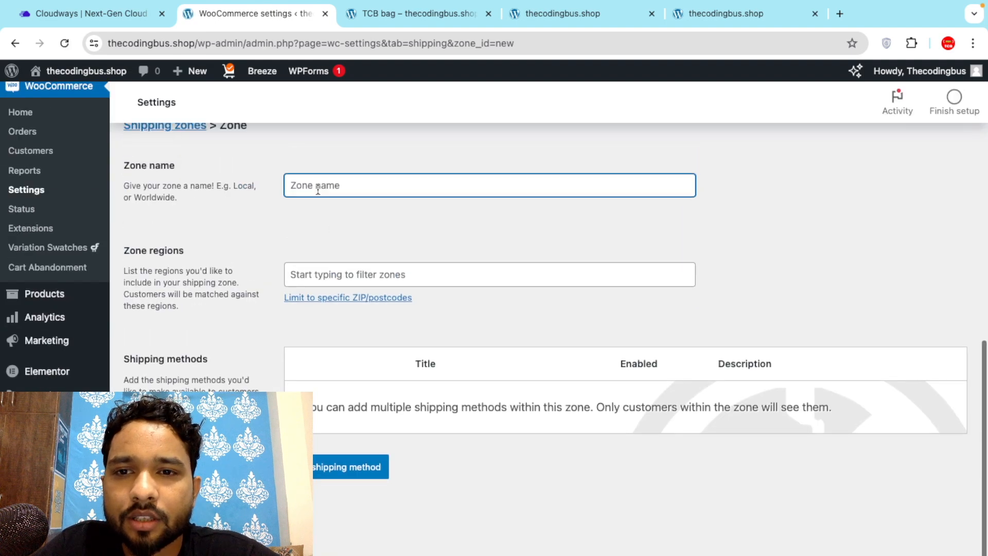
type("uszone")
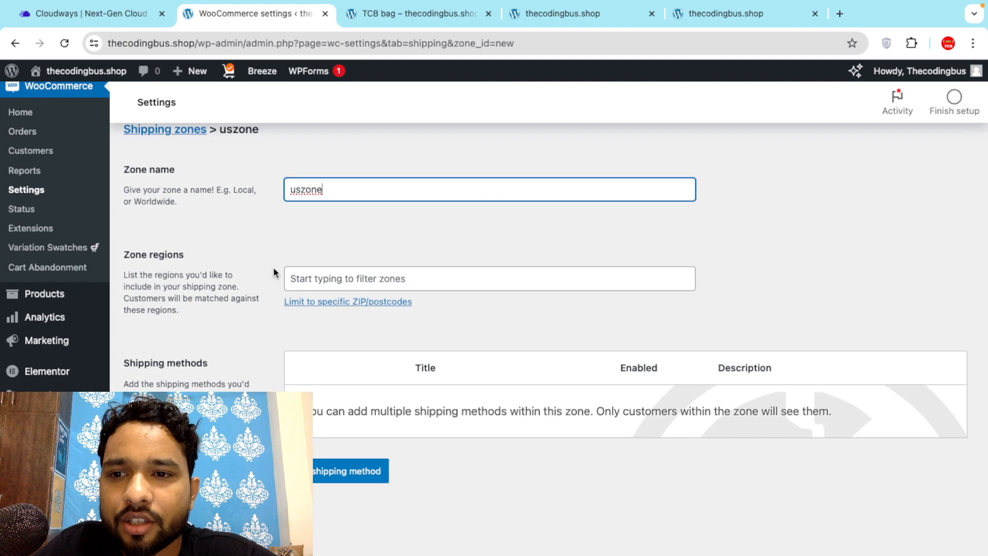
Add United States (US) as the zone's region and begin adding a shipping method.
left_click(368, 274)
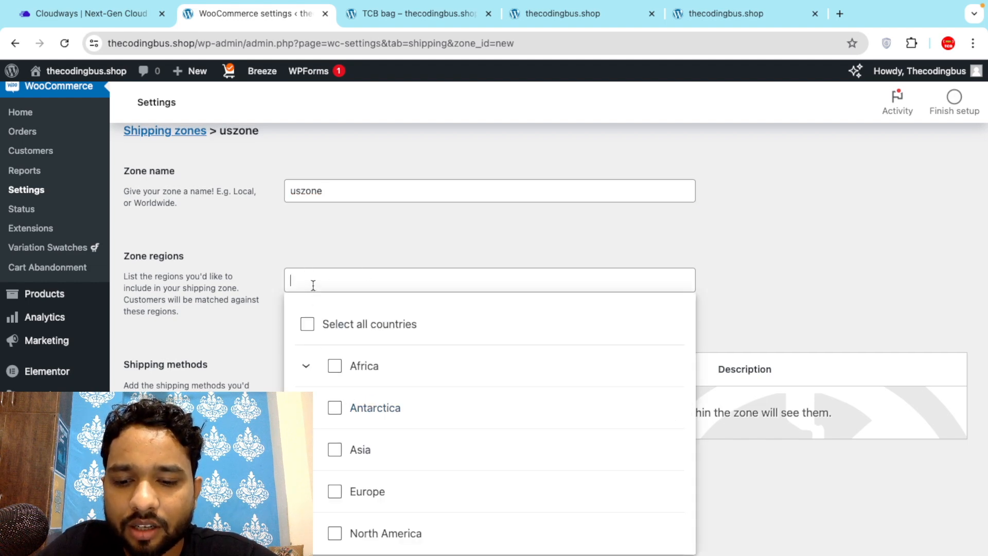
type("unite")
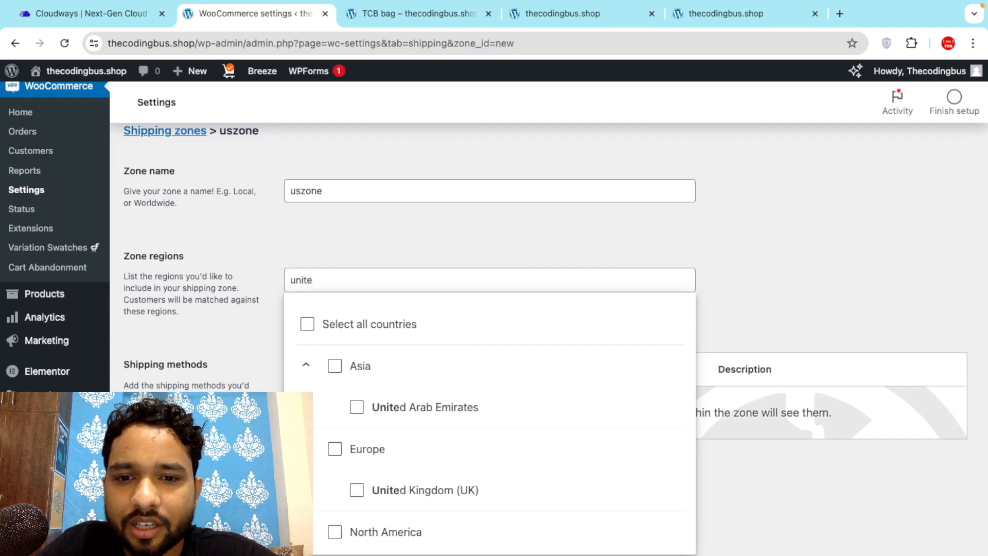
scroll(344, 428, "down", 2)
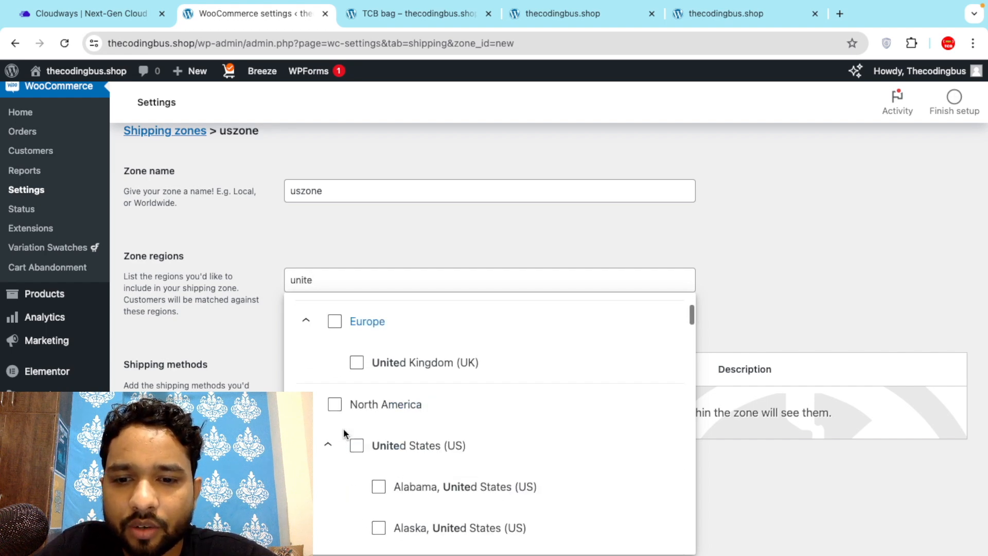
scroll(344, 428, "down", 1)
left_click(356, 421)
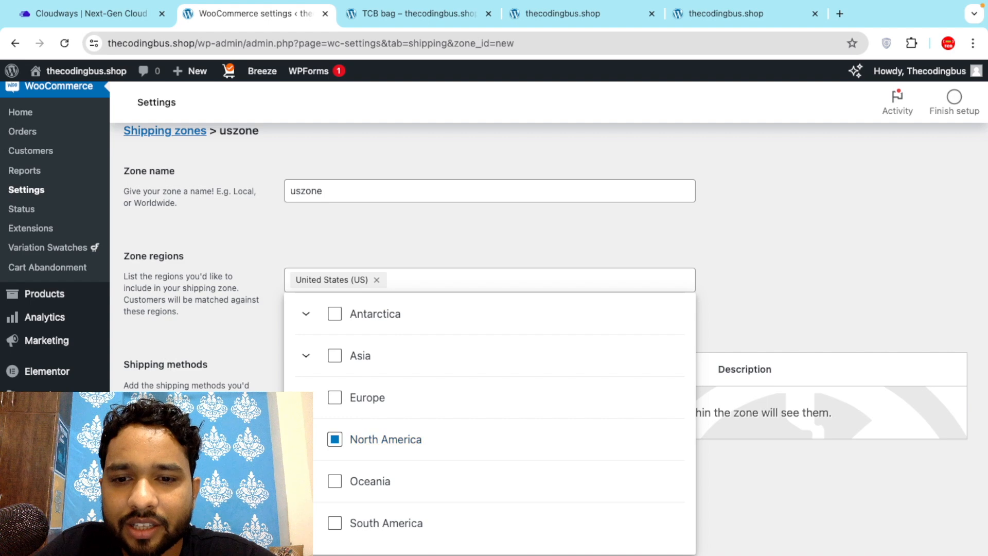
left_click(270, 442)
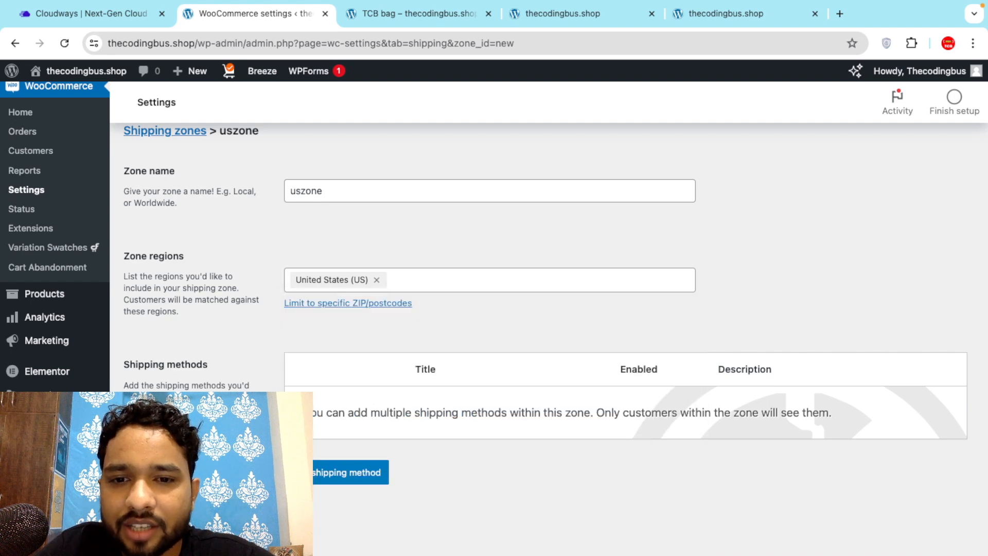
left_click(360, 474)
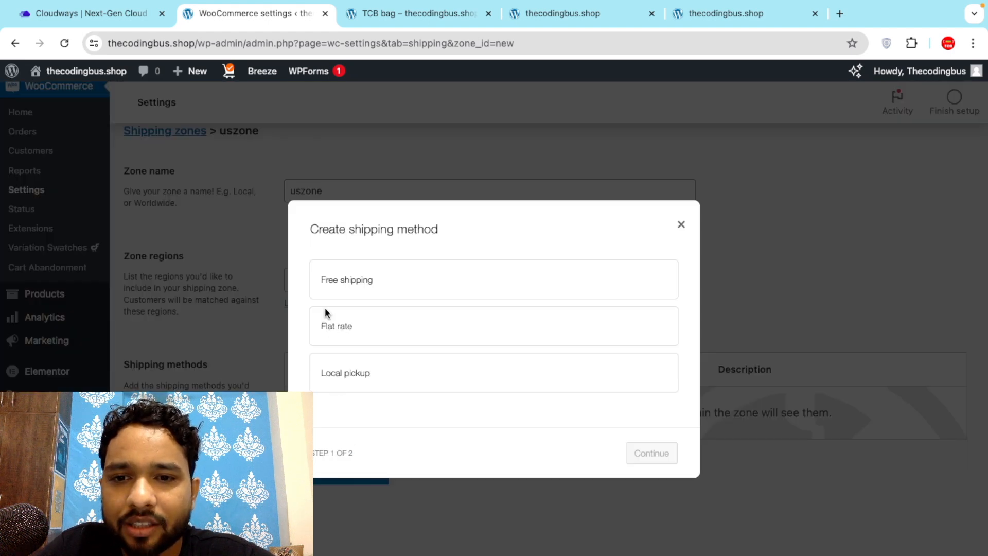
Give uszone a Free shipping method with No requirement and save it.
left_click(410, 284)
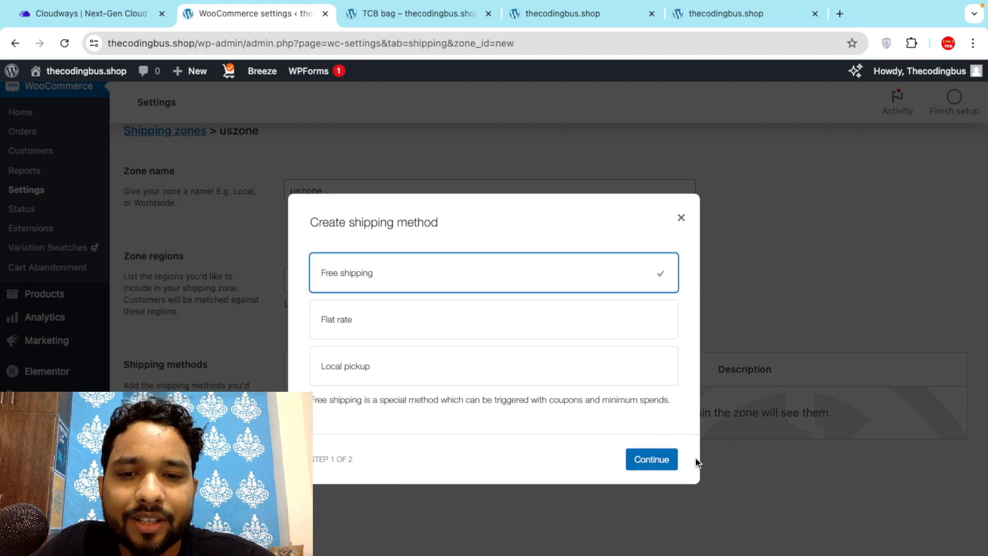
left_click(651, 461)
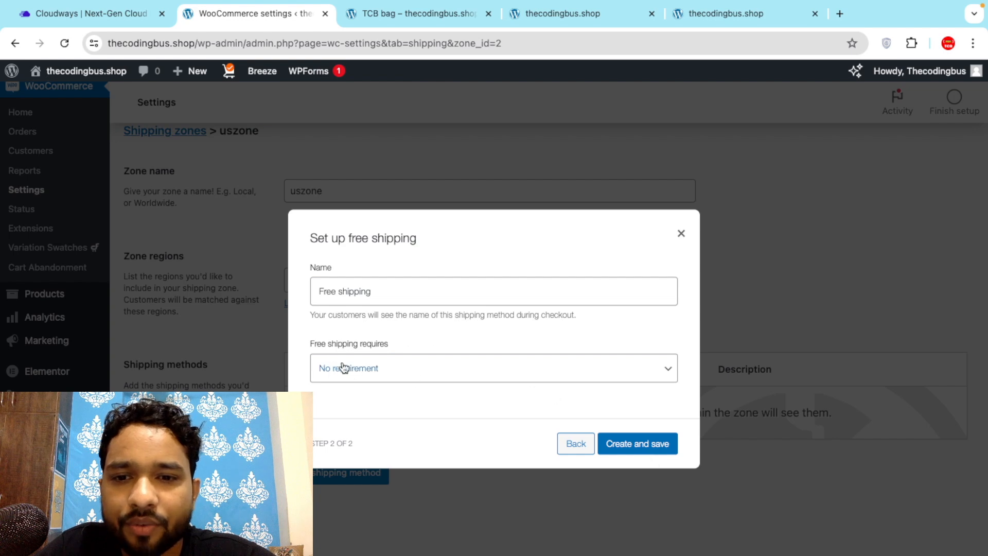
left_click(388, 371)
left_click(386, 370)
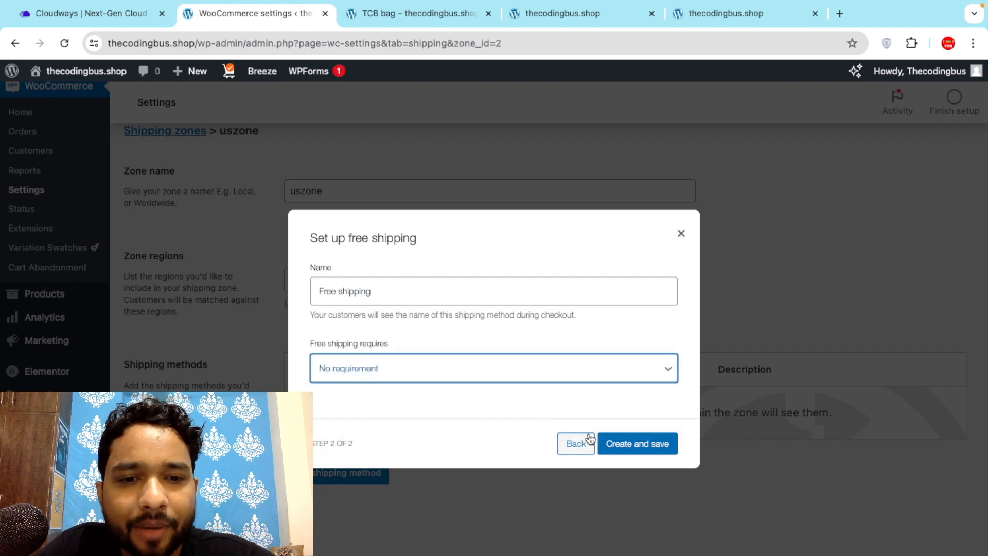
left_click(638, 448)
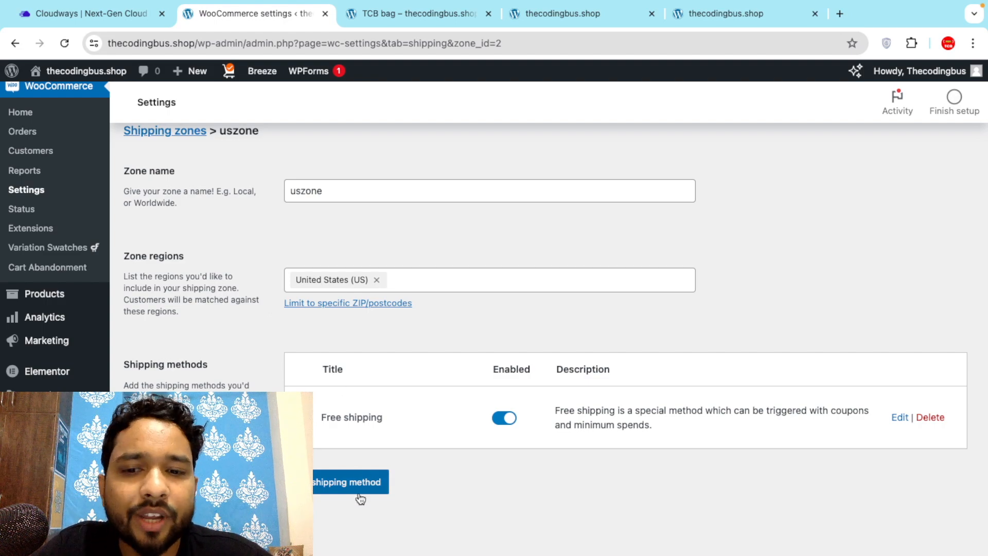
Return to the shipping zones list showing the US and India free-shipping zones.
scroll(264, 320, "up", 7)
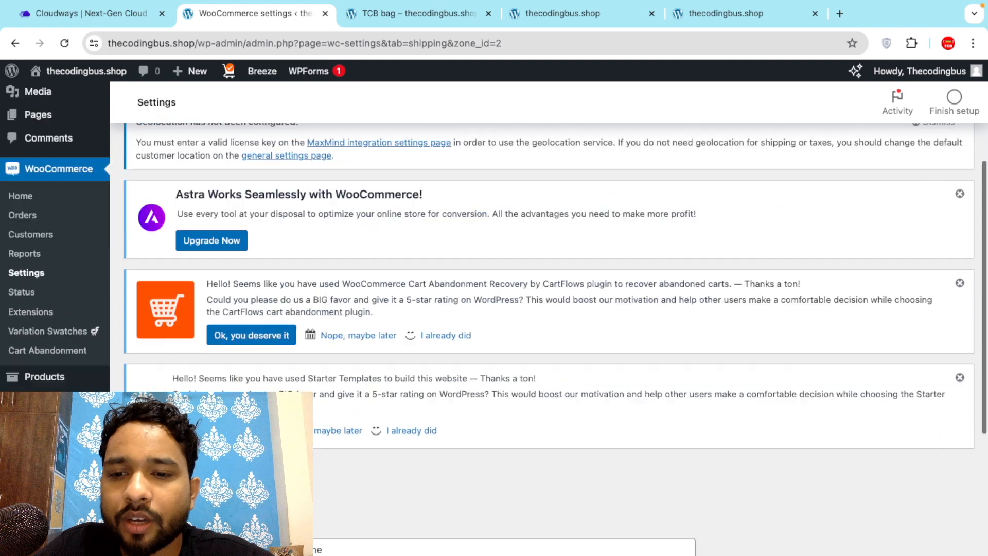
scroll(264, 320, "down", 3)
left_click(165, 333)
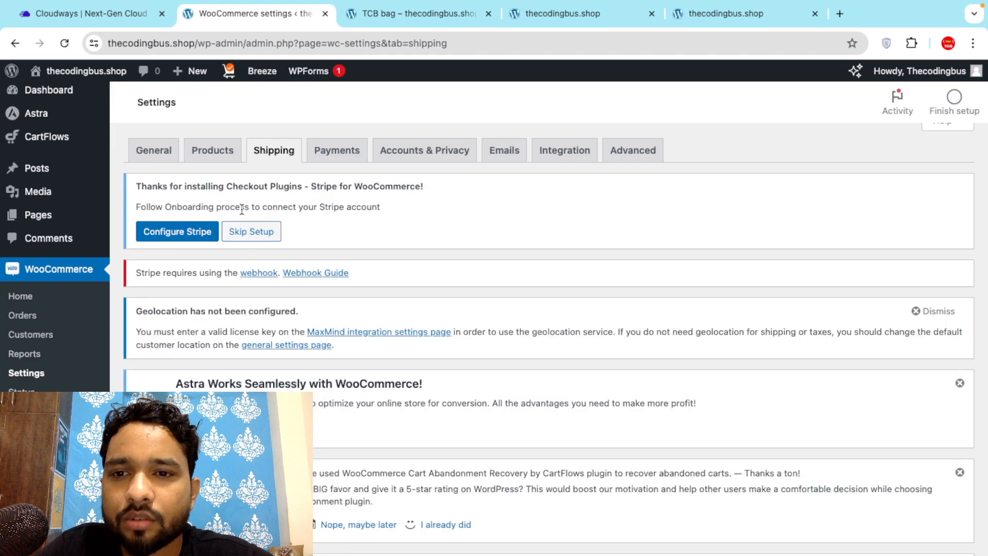
scroll(271, 349, "down", 3)
scroll(271, 349, "down", 1)
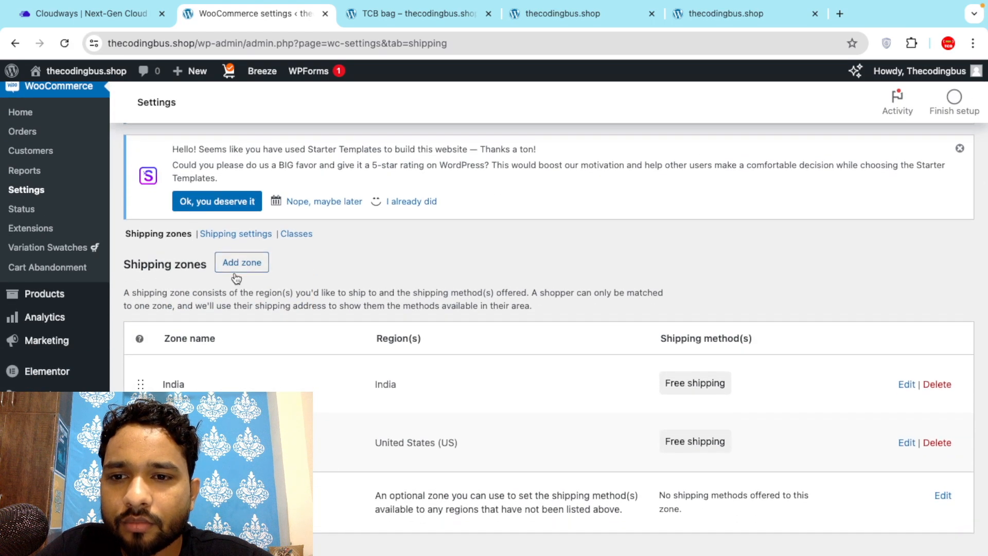
Add a new shipping zone named UAE.
left_click(234, 264)
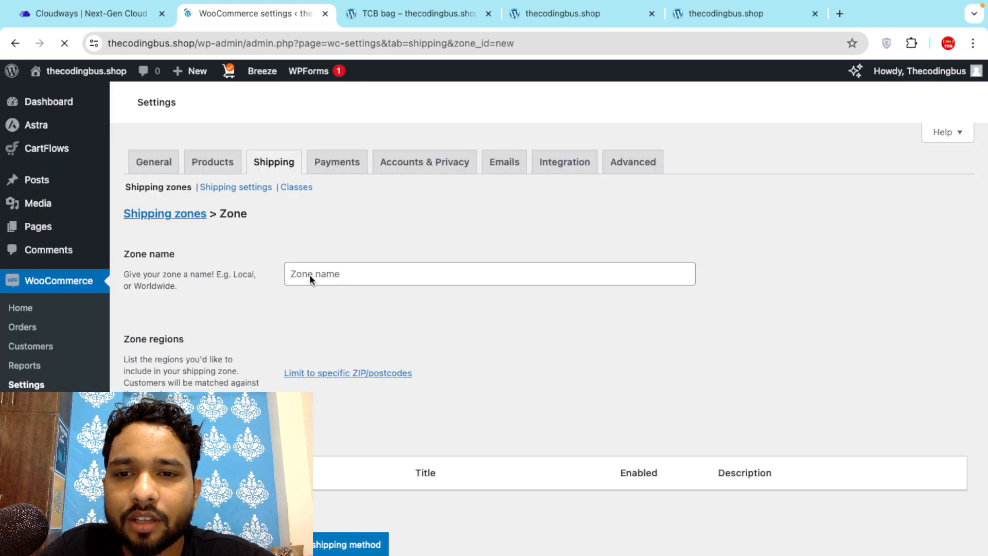
left_click(308, 276)
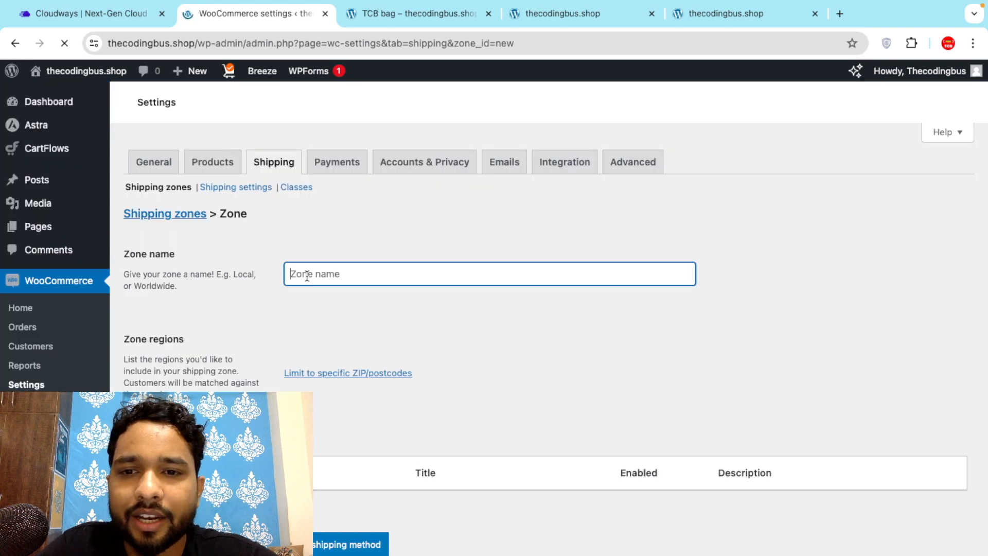
type("UK")
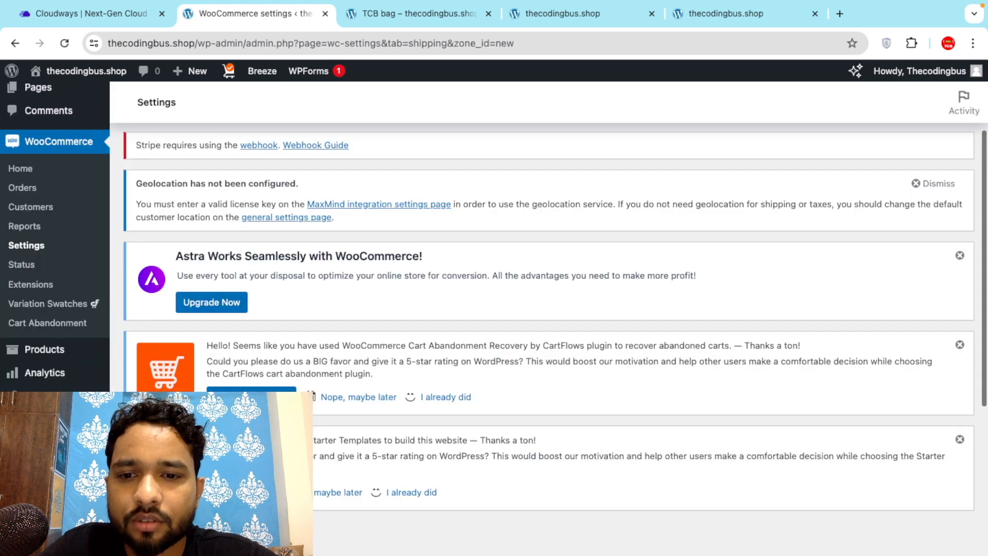
scroll(549, 319, "down", 5)
key("BackSpace")
type("E")
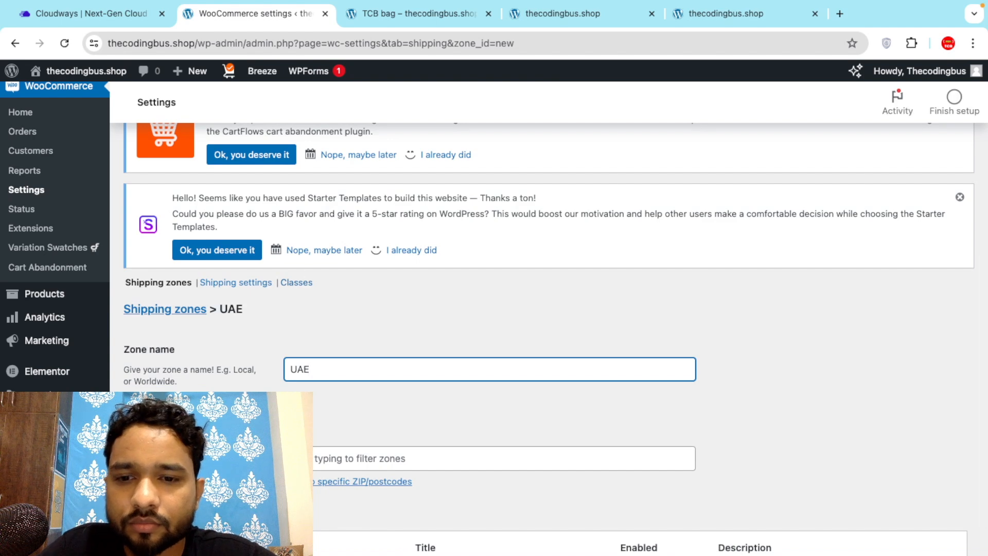
scroll(556, 339, "down", 2)
Set the UAE zone's region to United Arab Emirates.
left_click(342, 366)
type("ua")
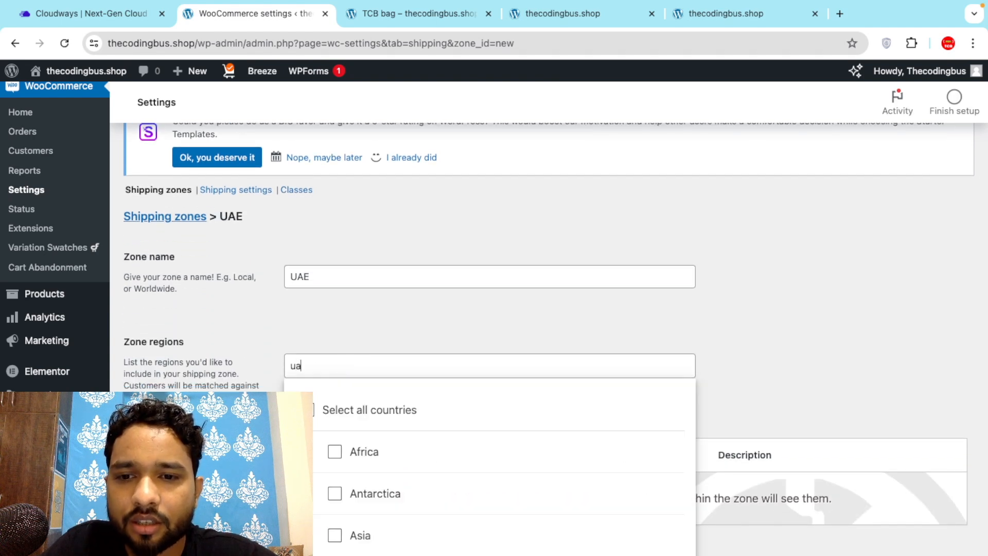
type("e")
key("BackSpace")
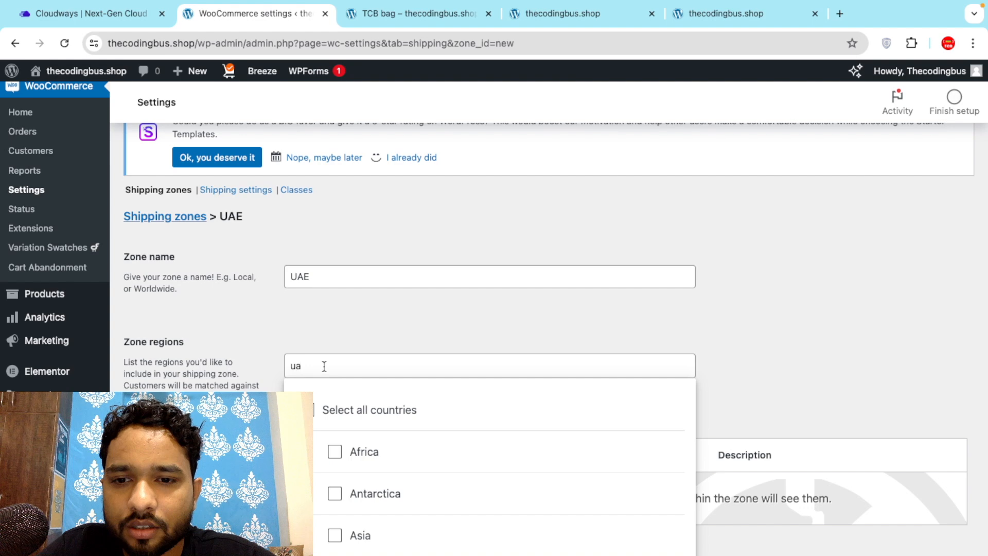
type("ite")
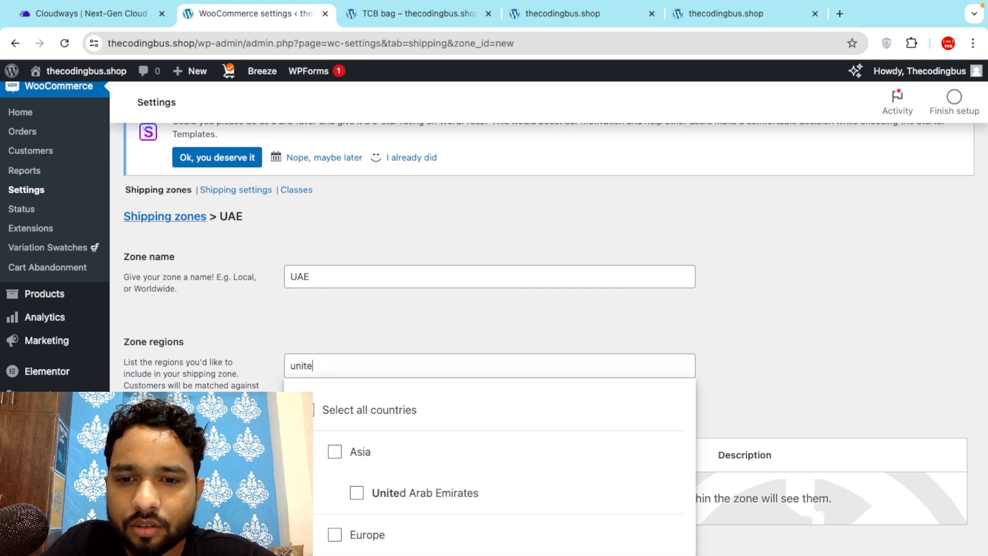
scroll(370, 419, "down", 2)
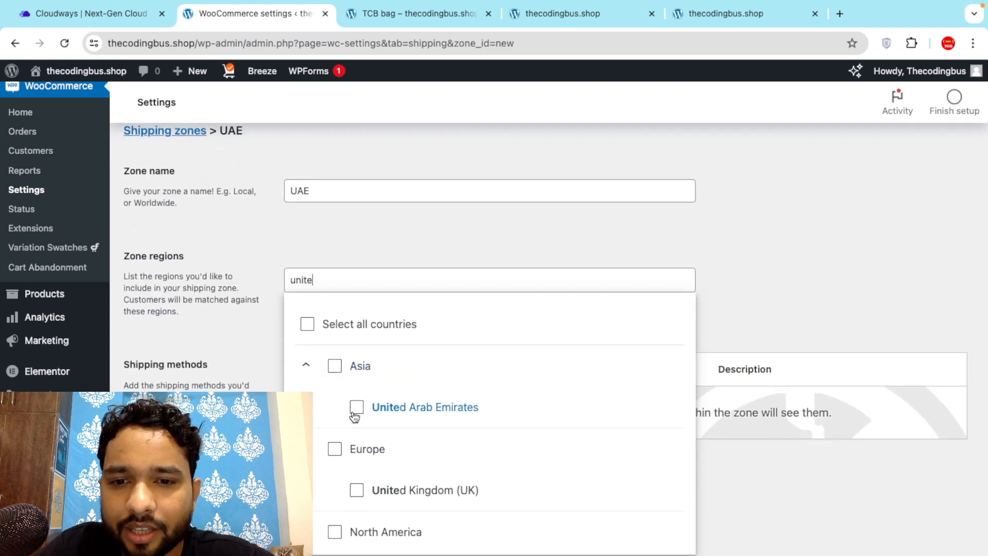
left_click(356, 407)
key("Escape")
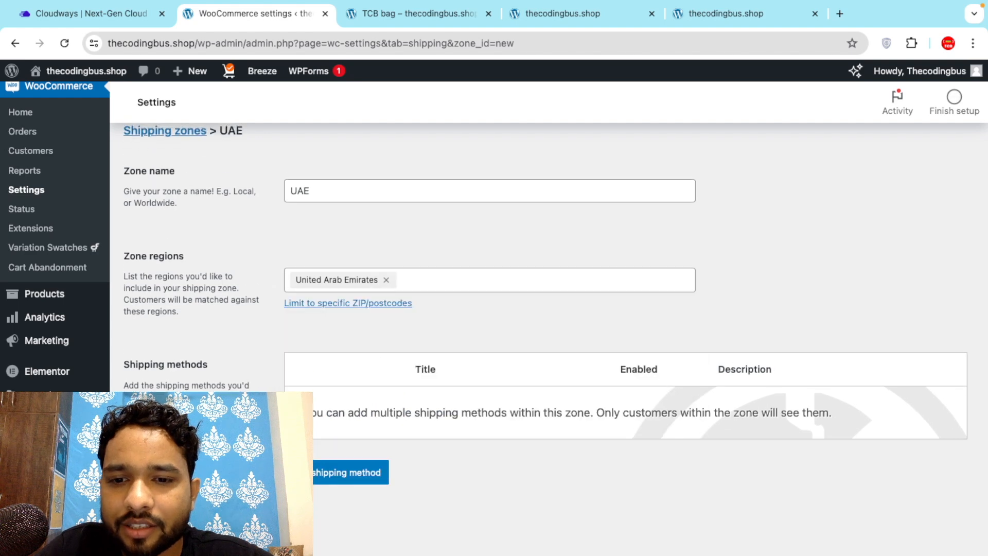
Create a Flat rate method for UAE with Tax status Taxable and Cost 50.
left_click(316, 483)
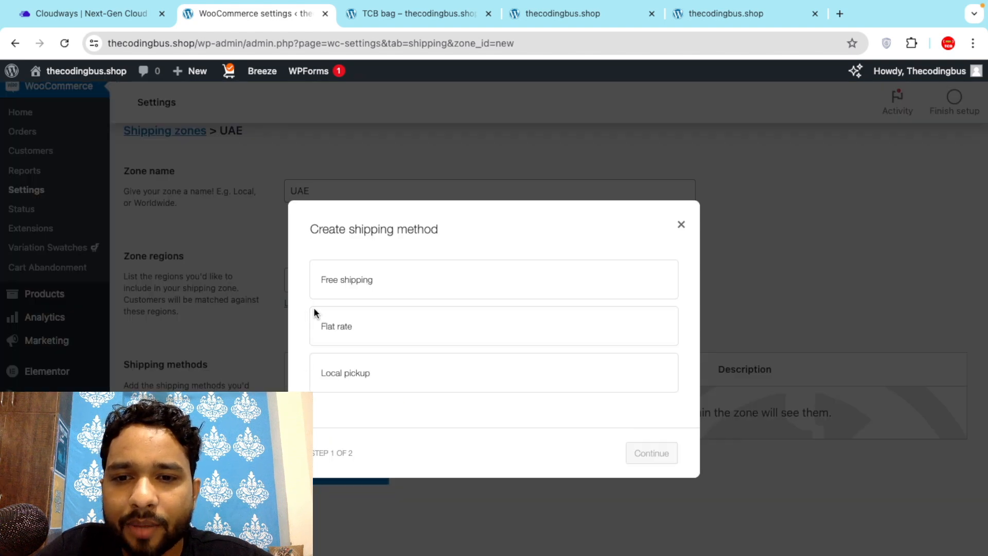
left_click(366, 336)
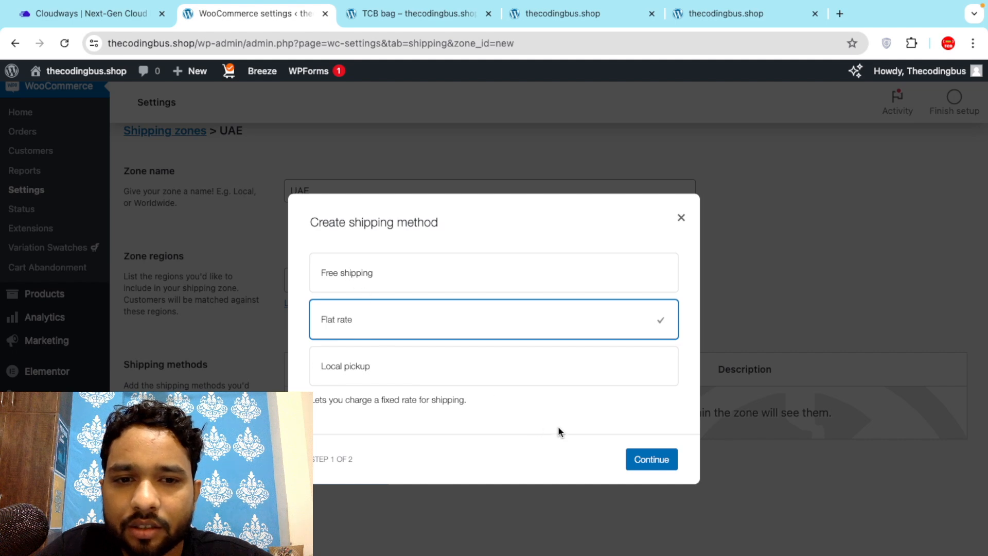
left_click(653, 463)
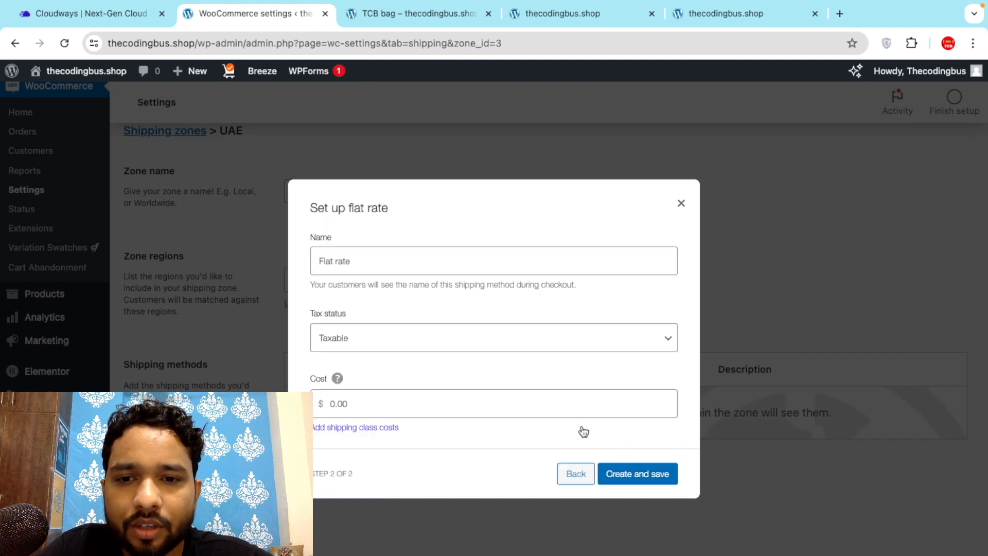
left_click(391, 346)
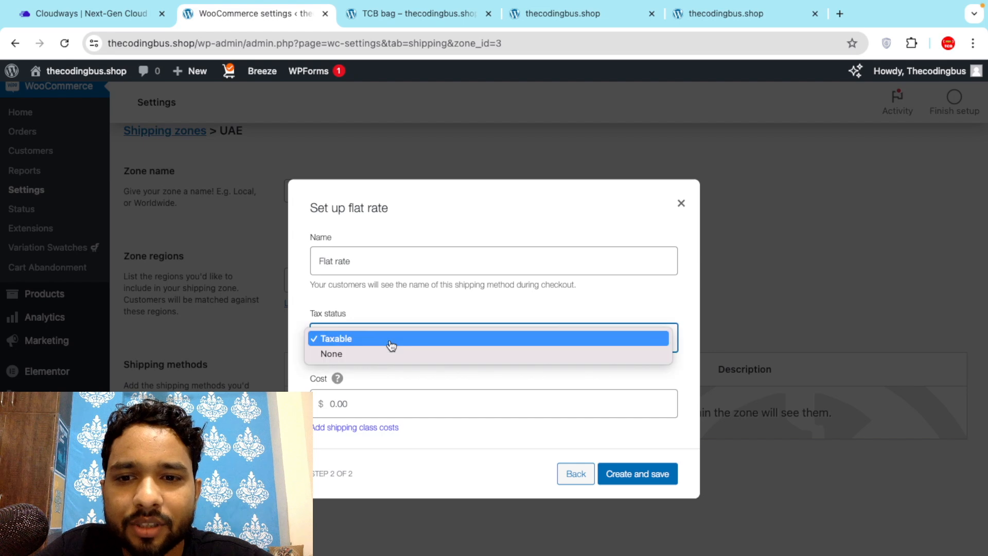
left_click(372, 338)
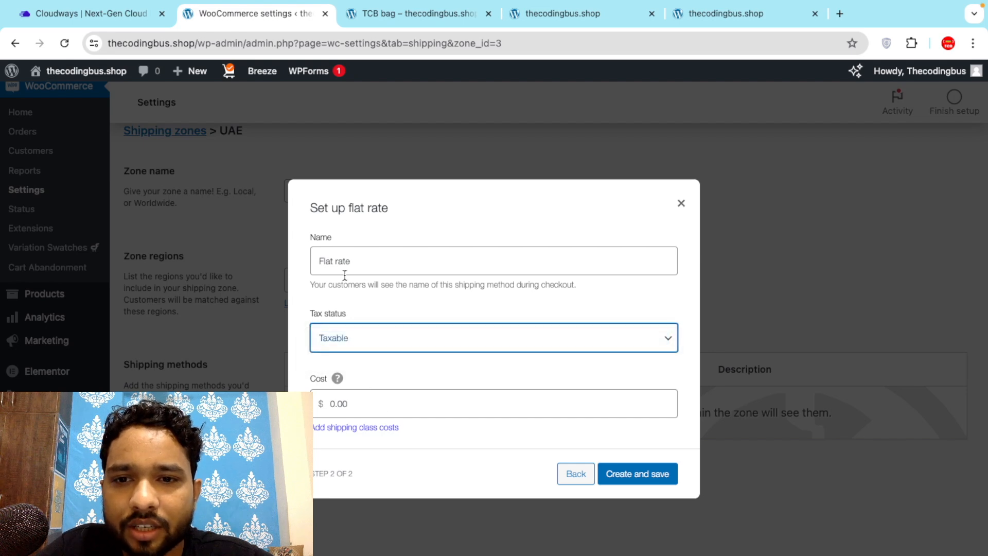
key("Tab")
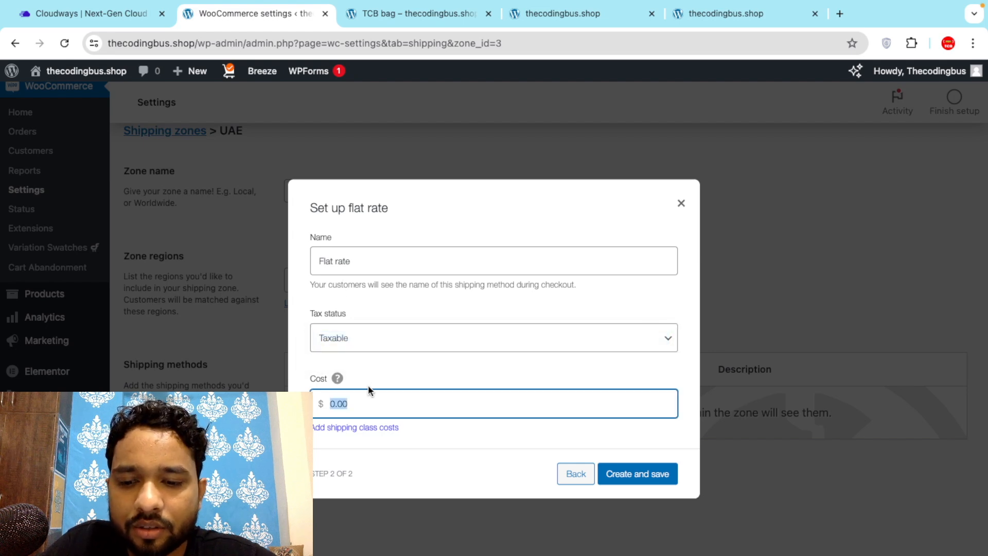
type("50")
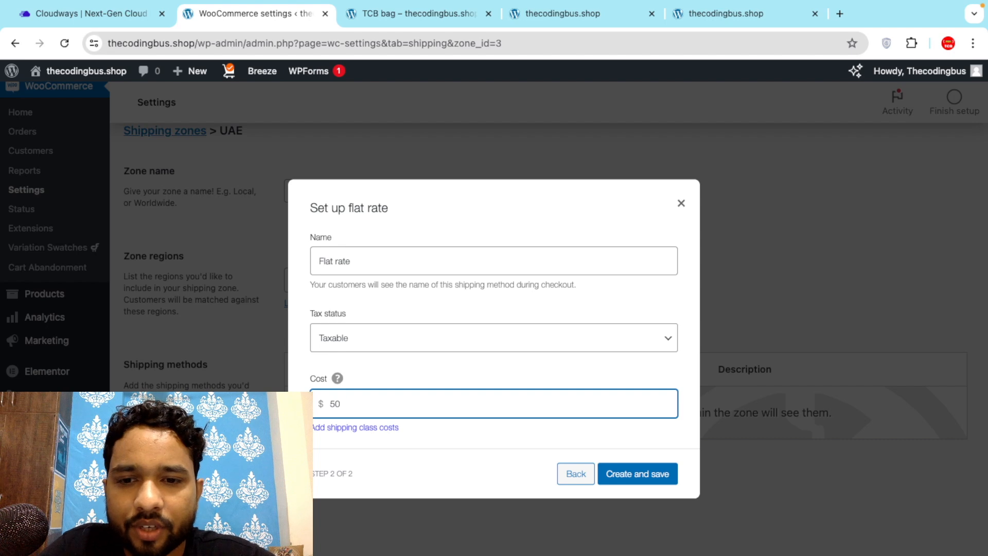
left_click(654, 471)
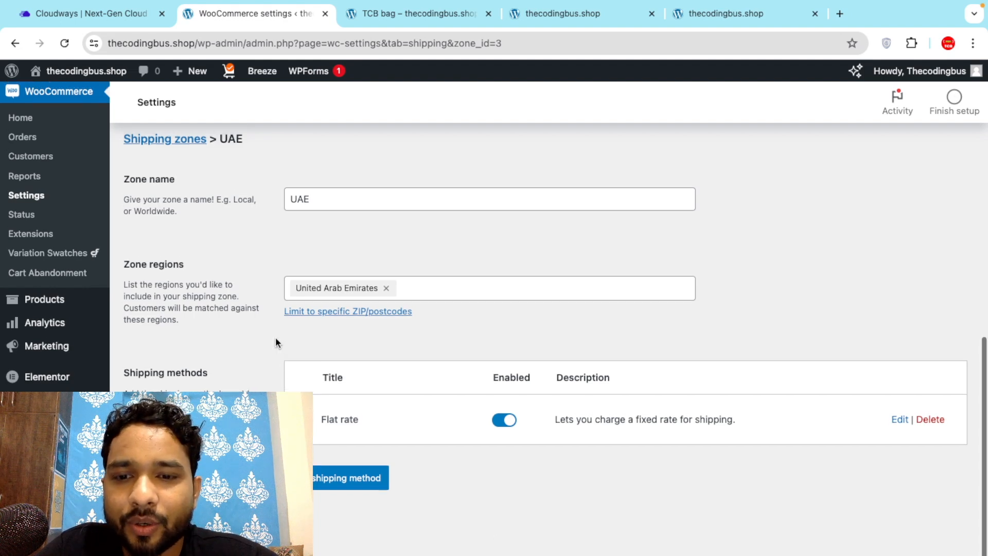
Scroll through the shipping zones list to review the India, uszone and UAE zones.
scroll(262, 368, "up", 10)
scroll(263, 368, "down", 10)
scroll(267, 369, "down", 5)
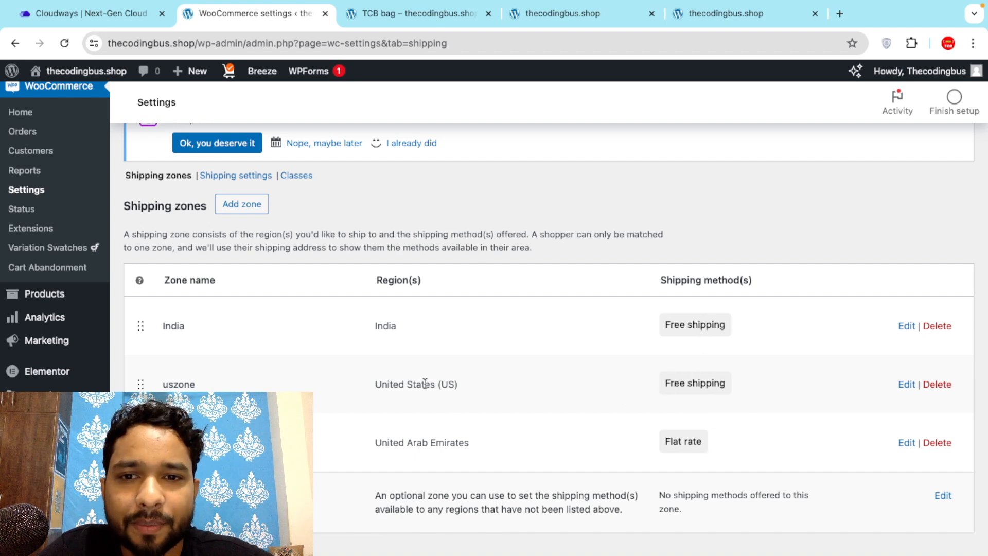
scroll(425, 383, "up", 2)
scroll(425, 383, "up", 1)
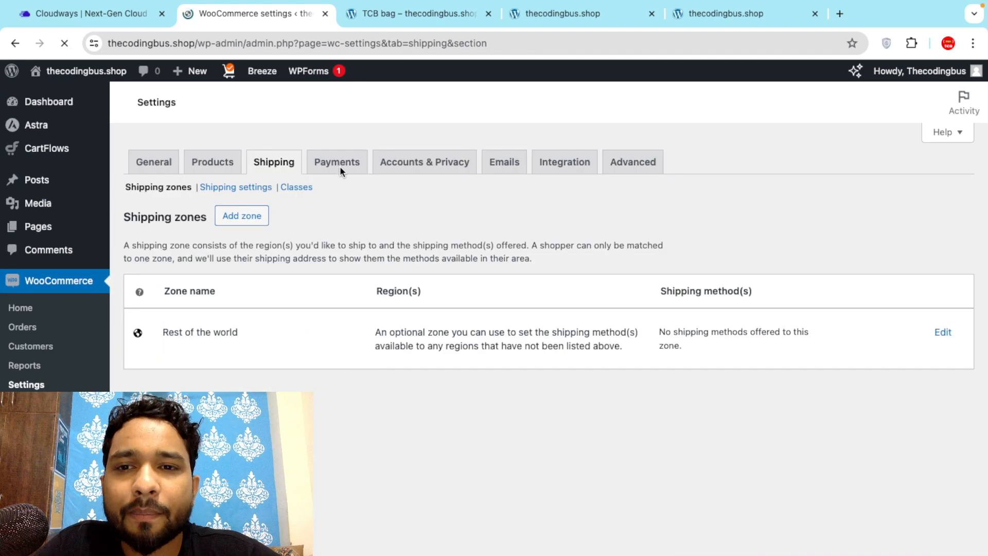
Switch on the Cash on delivery toggle on the Payments tab.
left_click(334, 167)
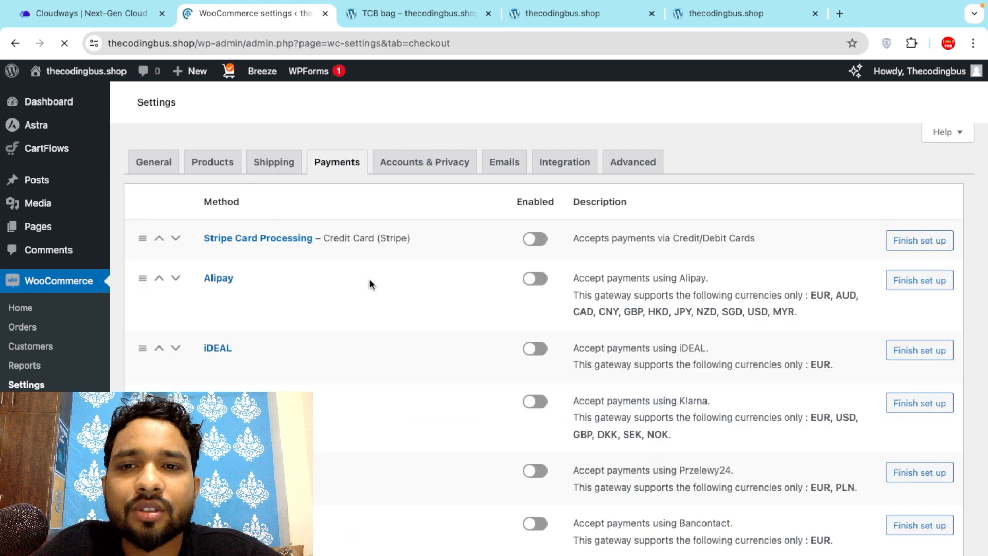
scroll(383, 322, "down", 2)
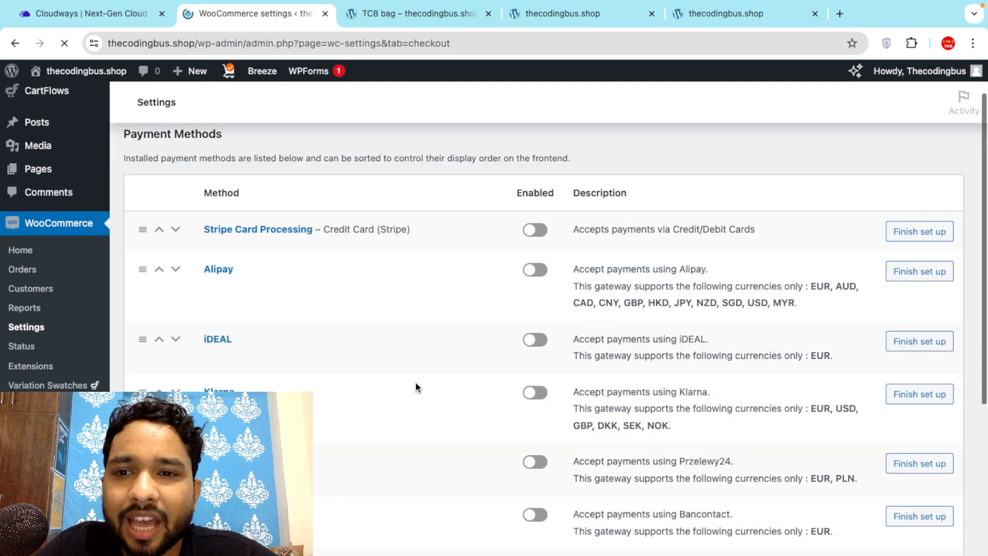
scroll(415, 381, "down", 1)
scroll(500, 399, "down", 8)
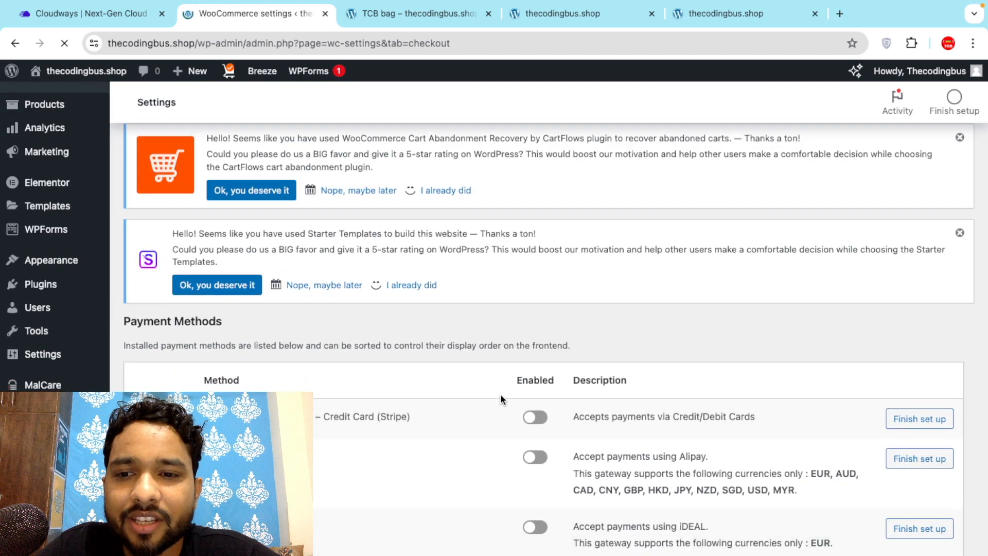
scroll(501, 397, "down", 5)
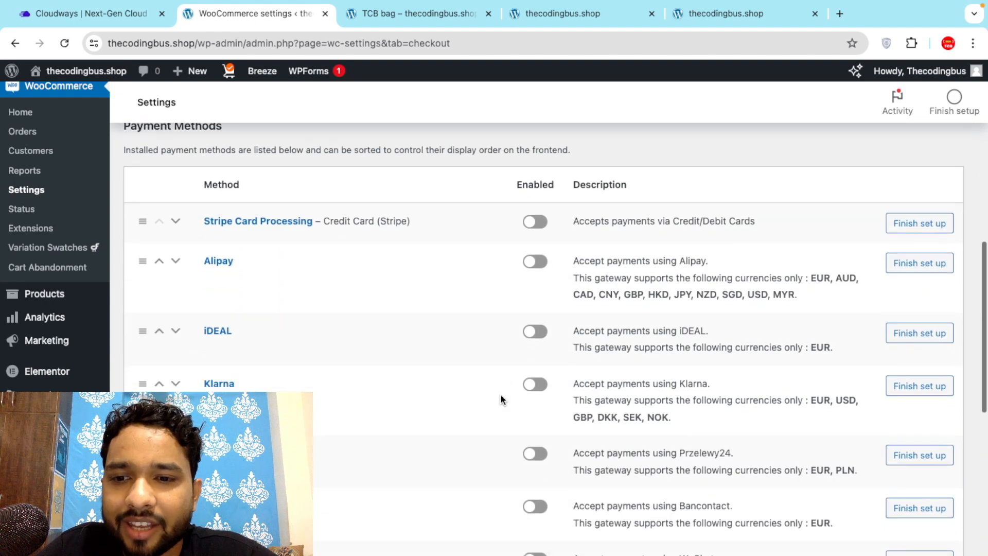
scroll(500, 395, "down", 7)
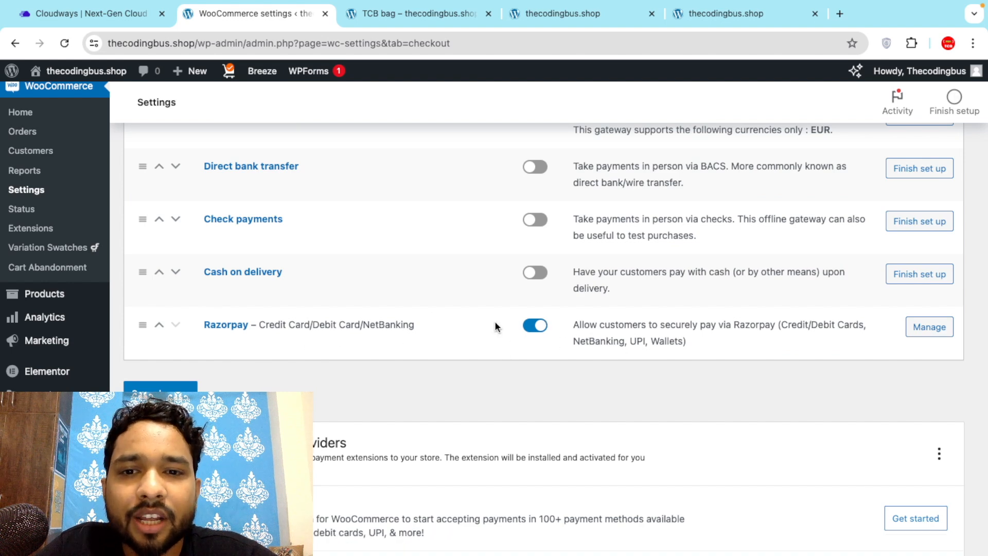
left_click(534, 275)
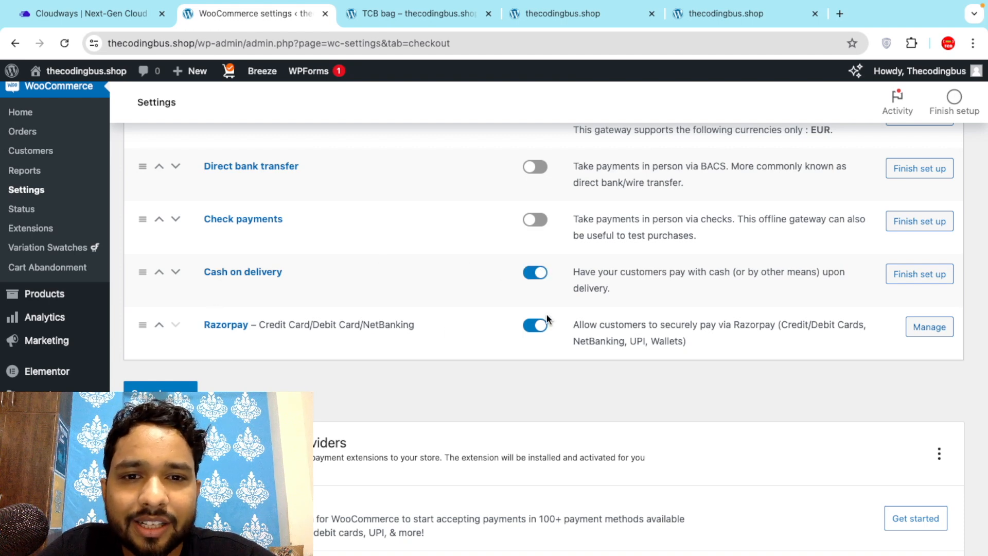
left_click(932, 275)
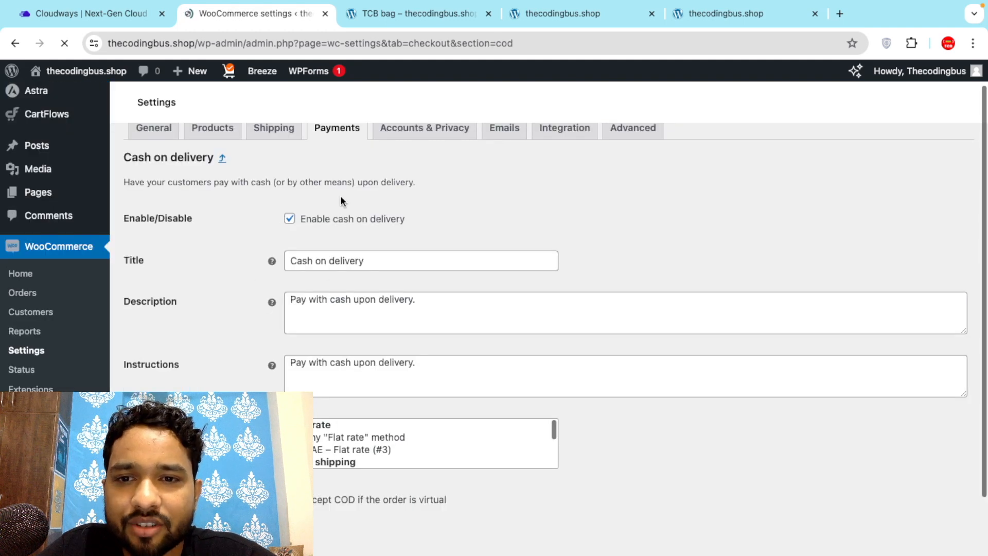
Look over the Cash on delivery settings, then move to the Accounts & Privacy tab.
scroll(266, 379, "down", 3)
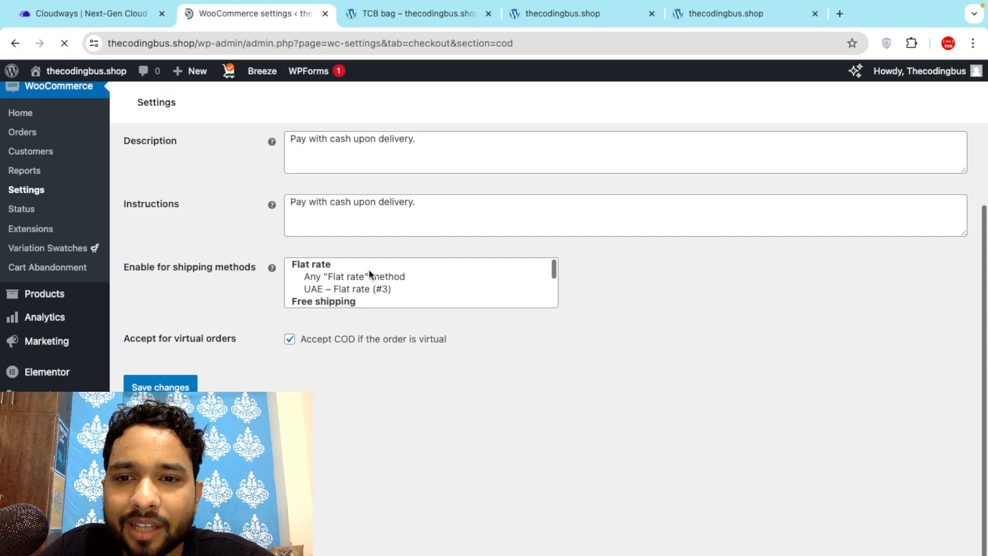
scroll(256, 343, "up", 4)
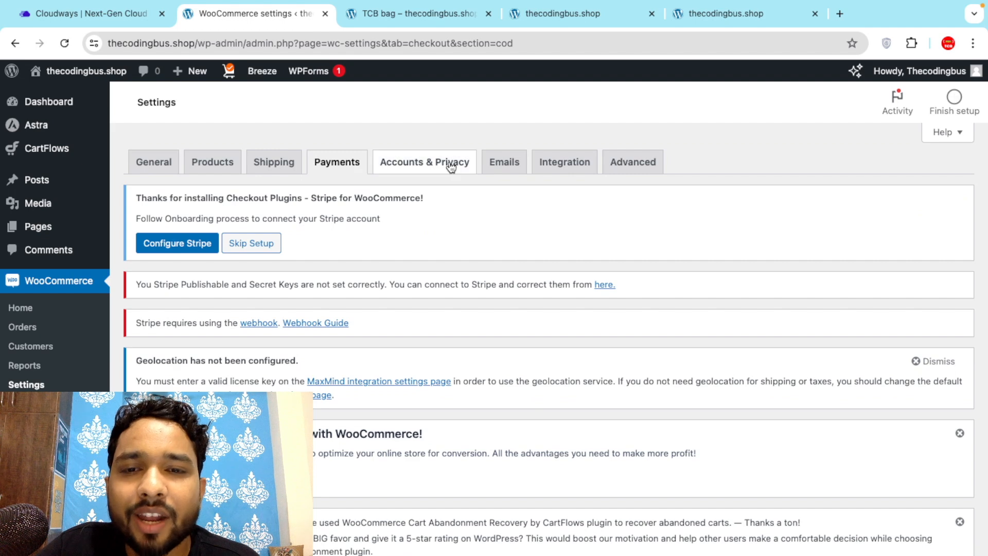
left_click(450, 165)
Review the guest checkout setting under Accounts & Privacy, then go to Cloudways Access Details.
key("Return")
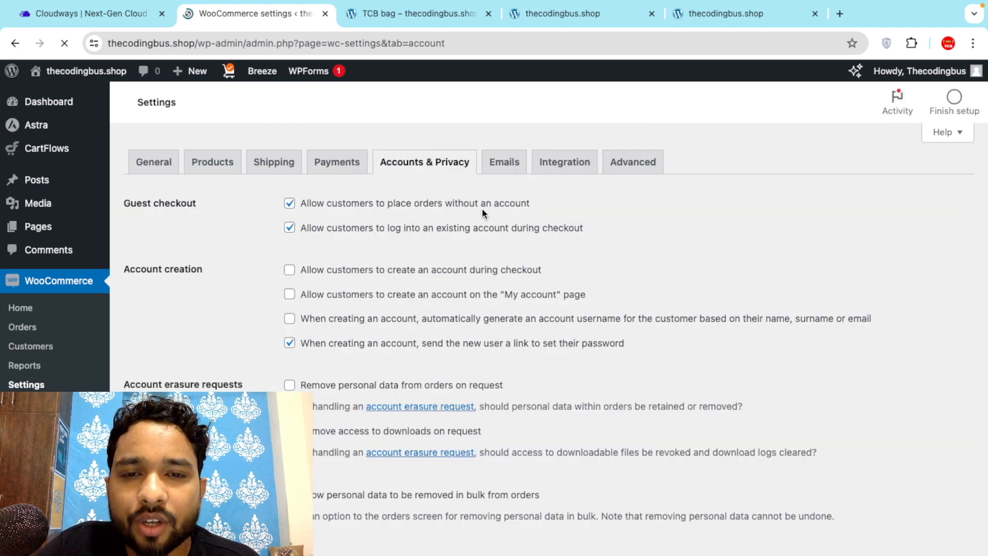
scroll(270, 210, "down", 4)
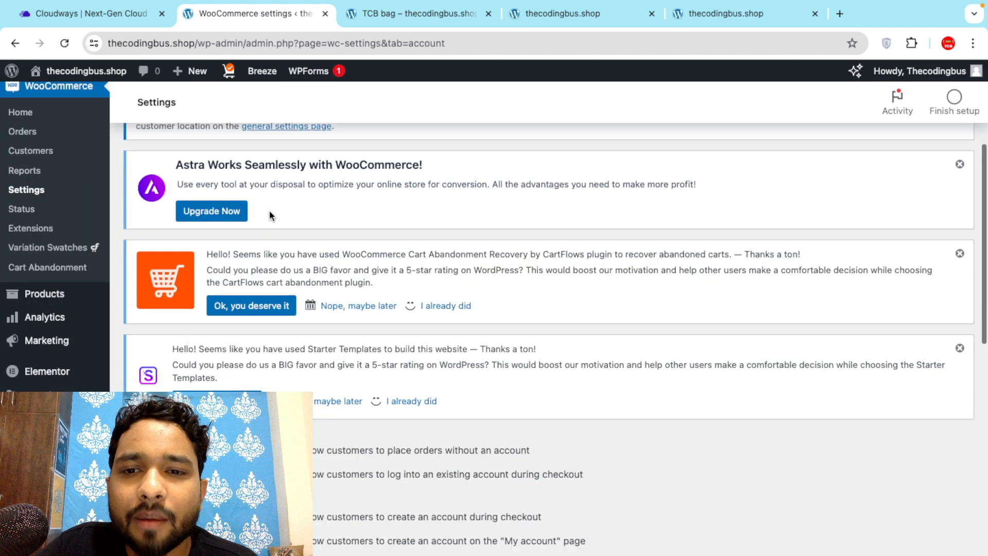
scroll(307, 285, "down", 3)
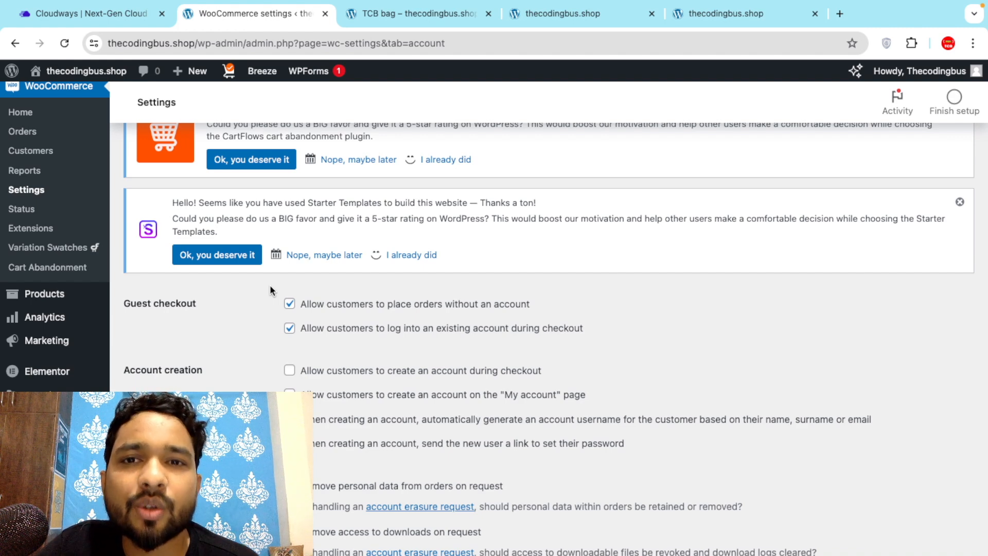
scroll(269, 285, "down", 2)
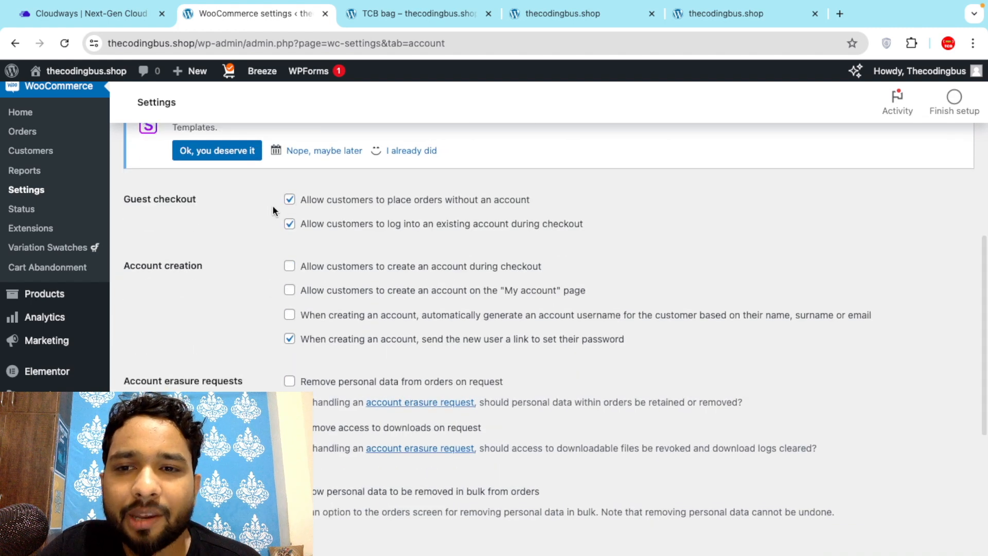
scroll(274, 295, "up", 2)
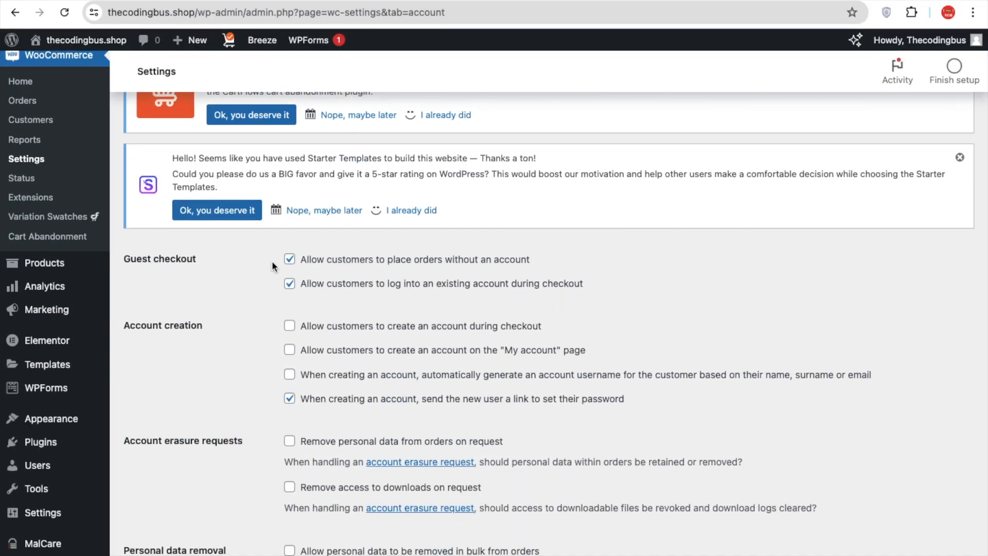
scroll(272, 261, "down", 2)
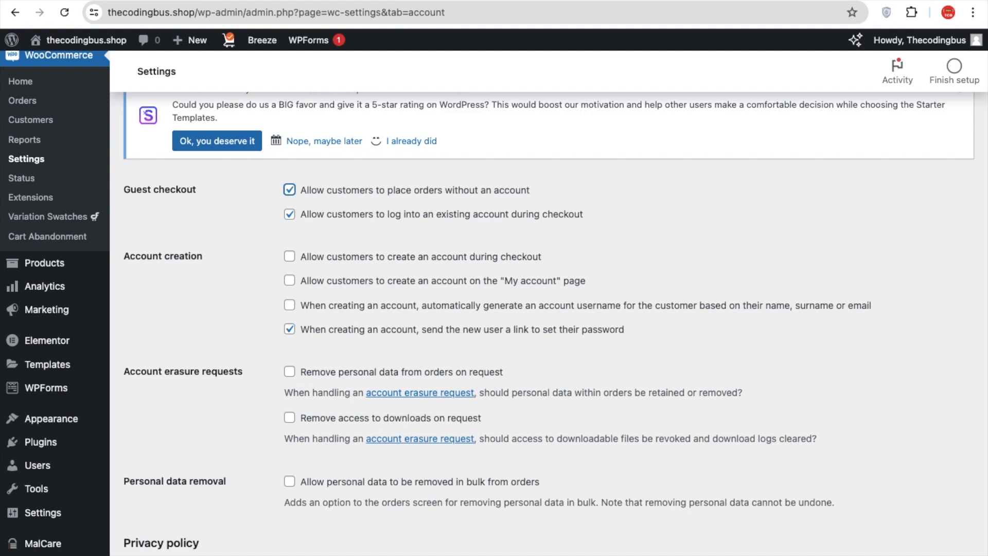
left_click(101, 1)
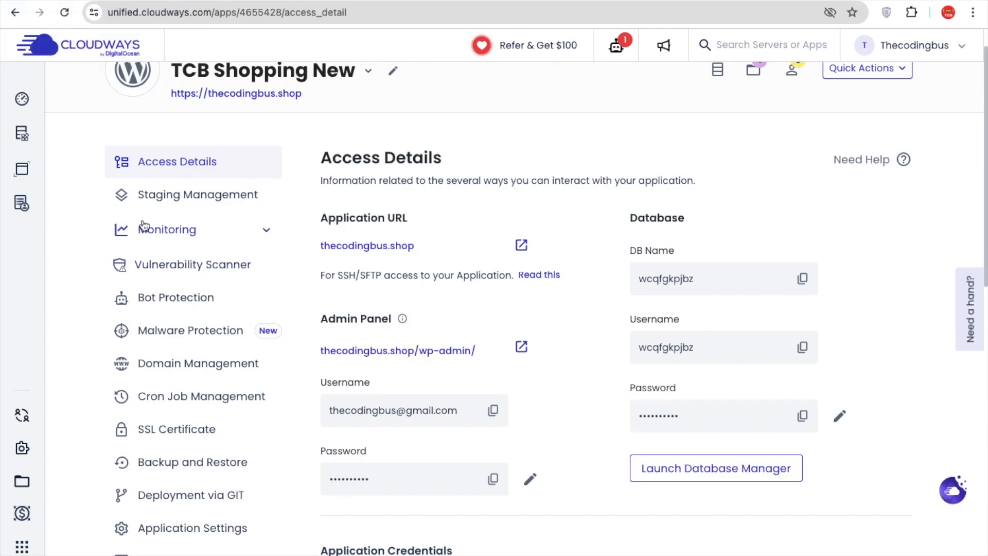
Switch on Bot Protection for TCB Shopping New and confirm the activation.
scroll(221, 309, "down", 1)
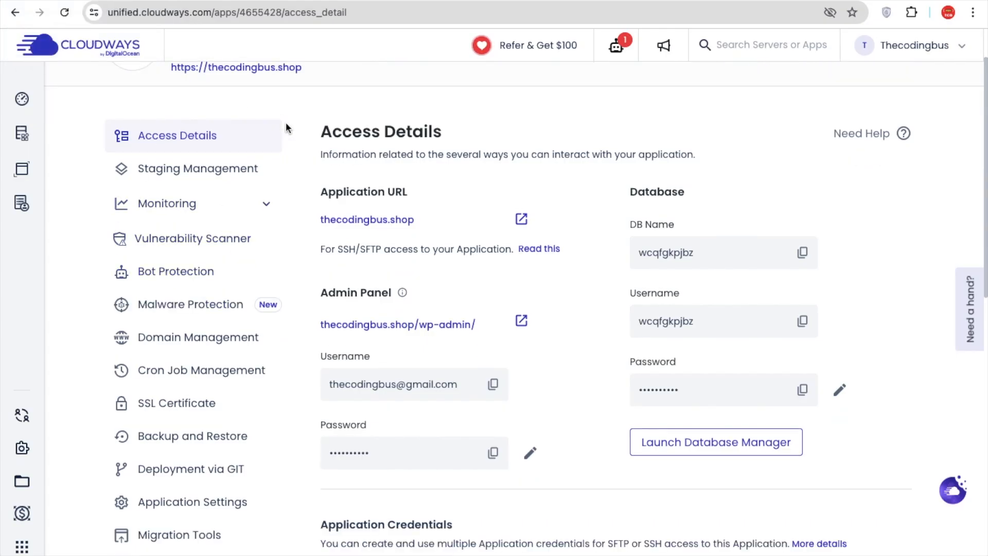
left_click(206, 272)
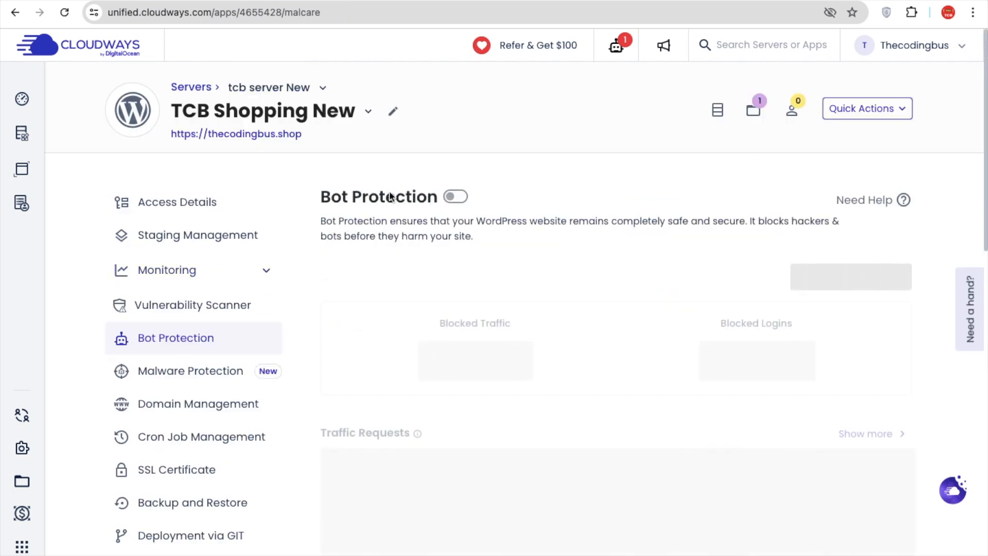
left_click(456, 196)
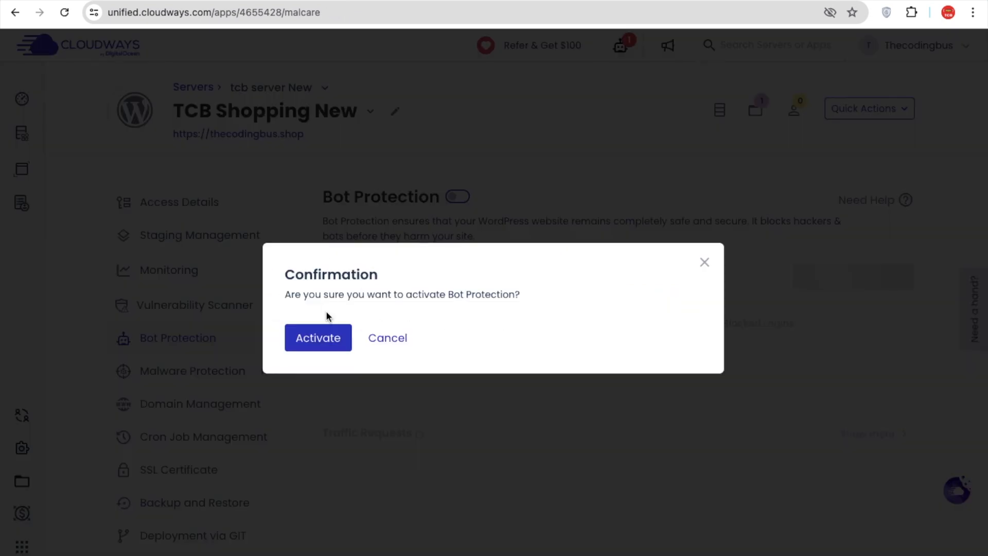
left_click(319, 339)
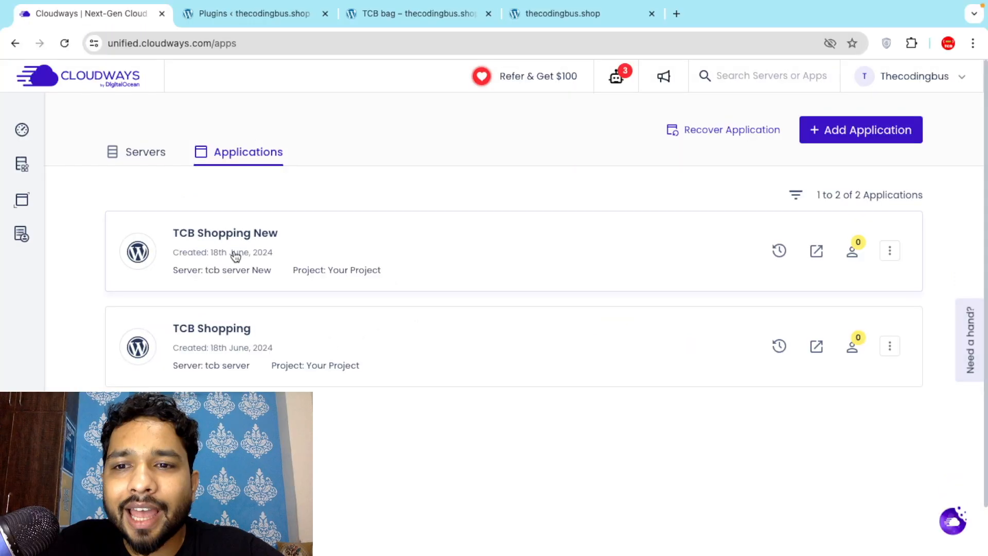
Open the TCB Shopping New traffic statistics under Monitoring > Analytics.
left_click(232, 256)
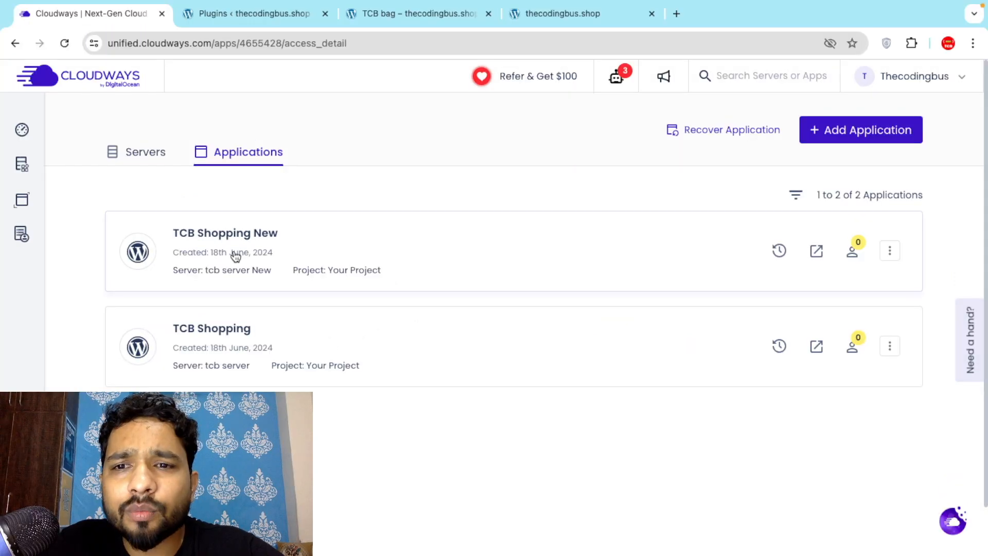
scroll(294, 310, "down", 1)
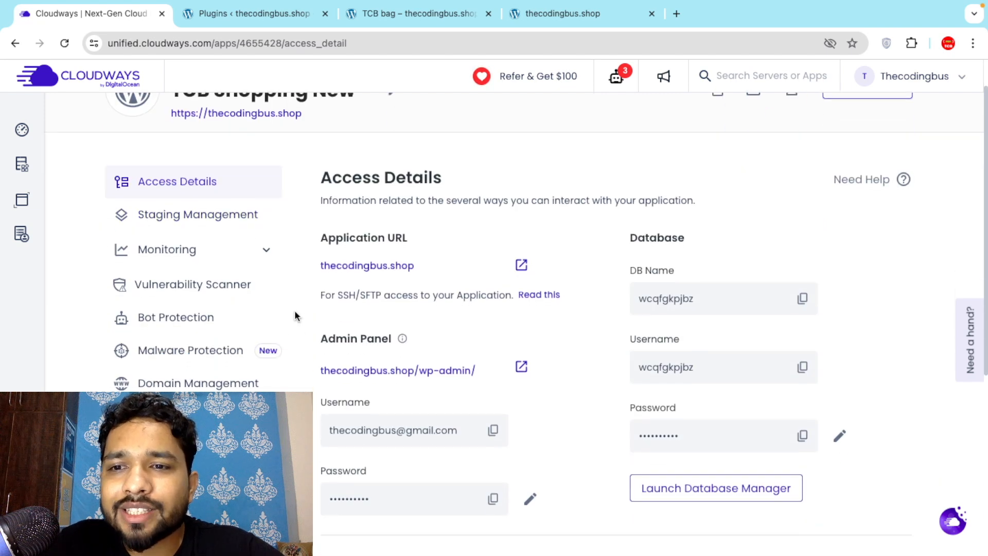
left_click(165, 252)
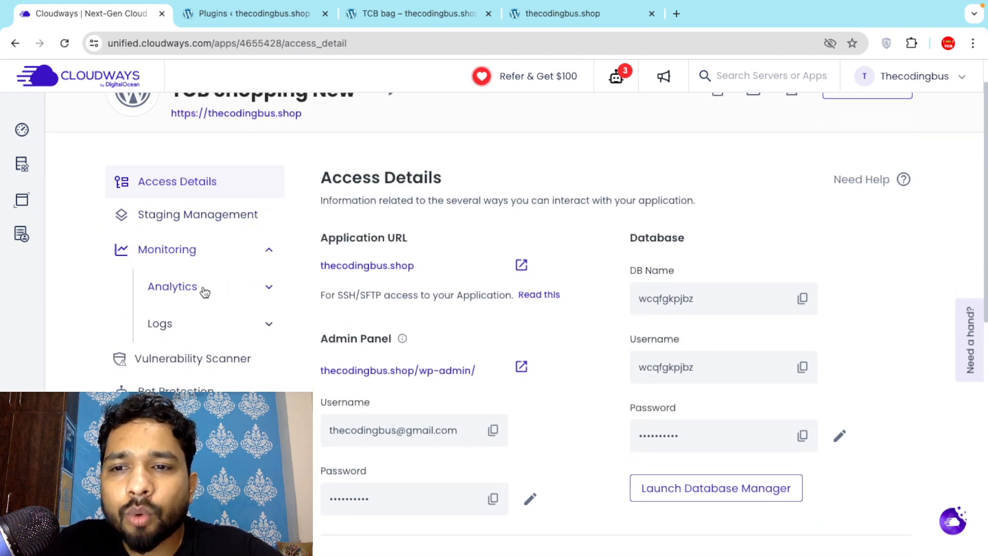
left_click(184, 286)
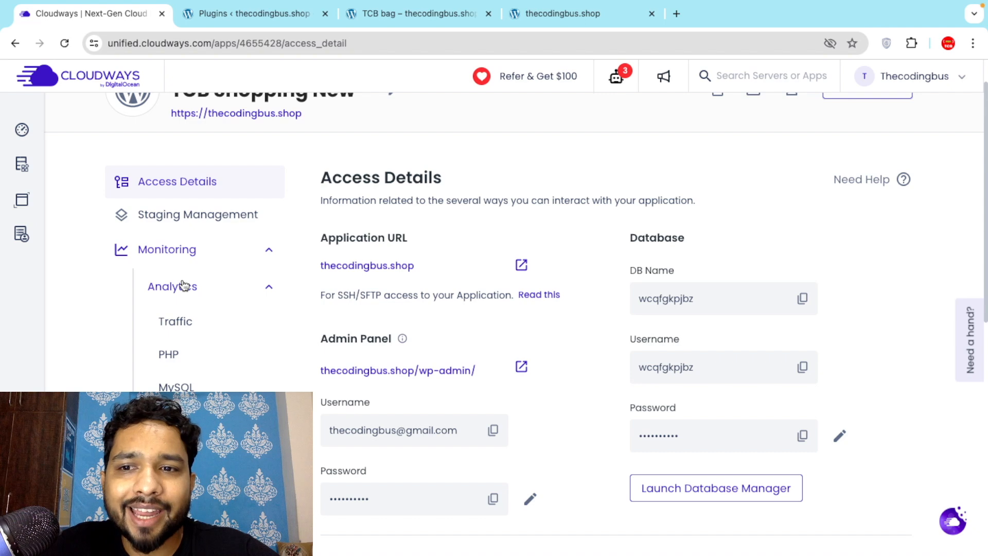
left_click(186, 321)
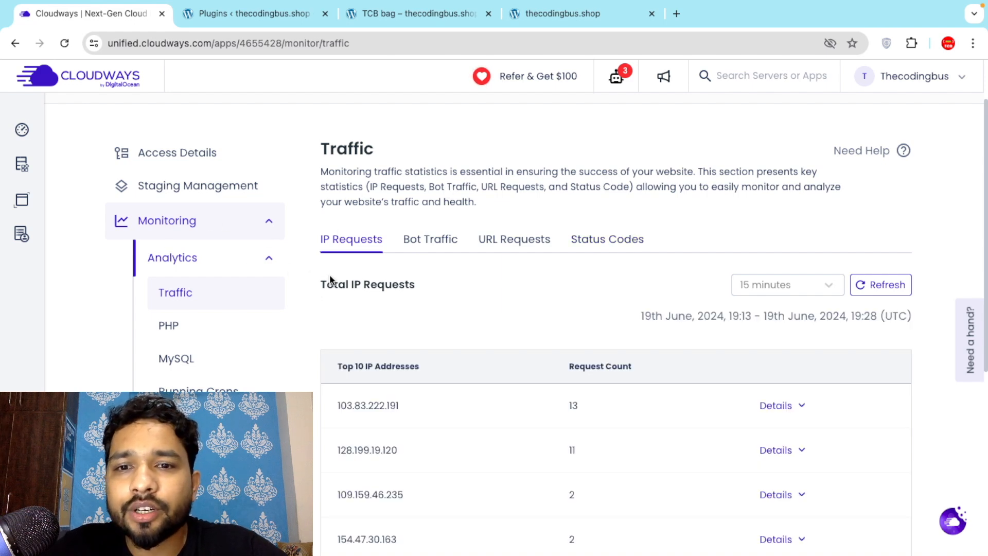
Scroll through the top IP requests table, then return to the WordPress Plugins page.
scroll(321, 276, "down", 5)
scroll(321, 277, "up", 2)
scroll(320, 276, "down", 3)
scroll(321, 276, "down", 2)
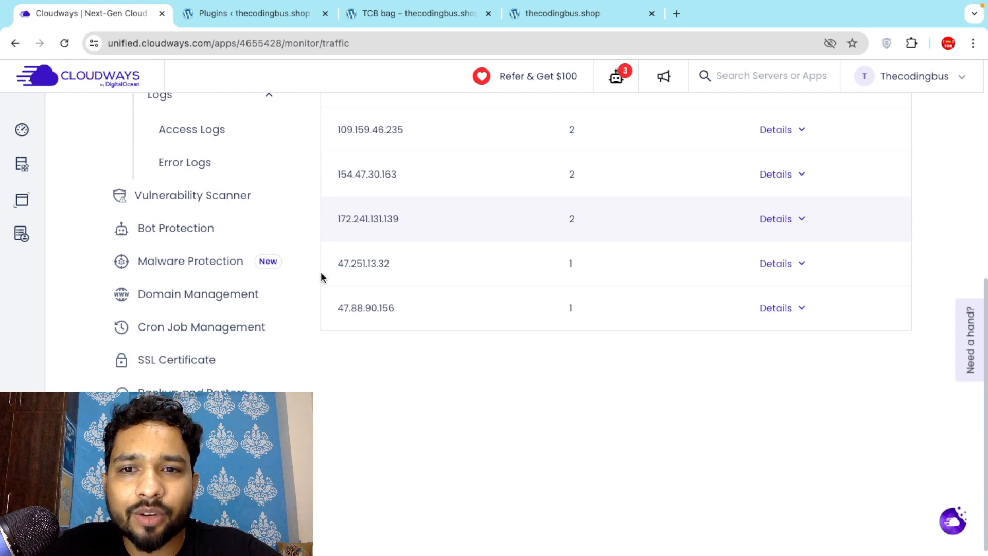
scroll(320, 276, "down", 2)
key("ctrl+Tab")
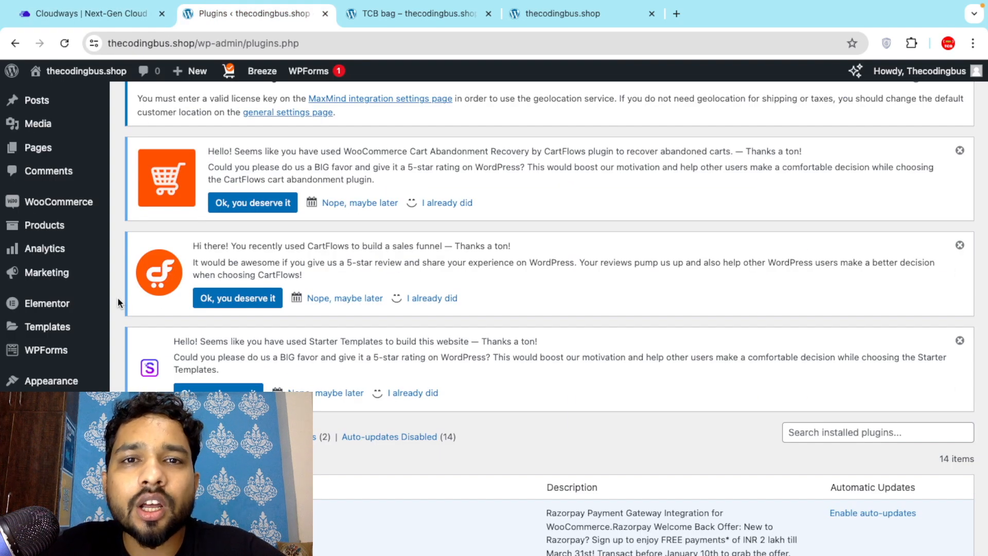
Browse the thecodingbus.shop homepage and its featured products, starting from the TCB bag page.
scroll(117, 298, "down", 2)
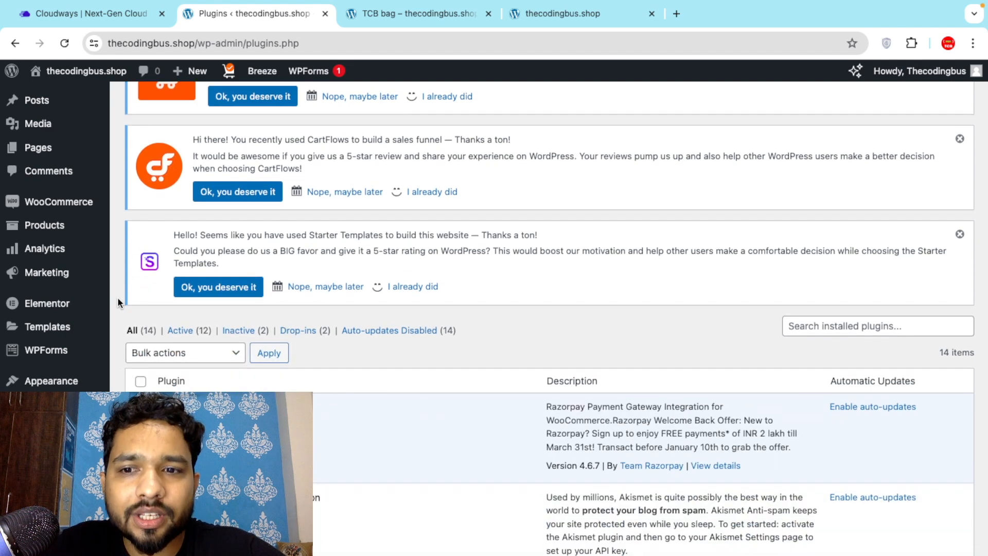
left_click(399, 14)
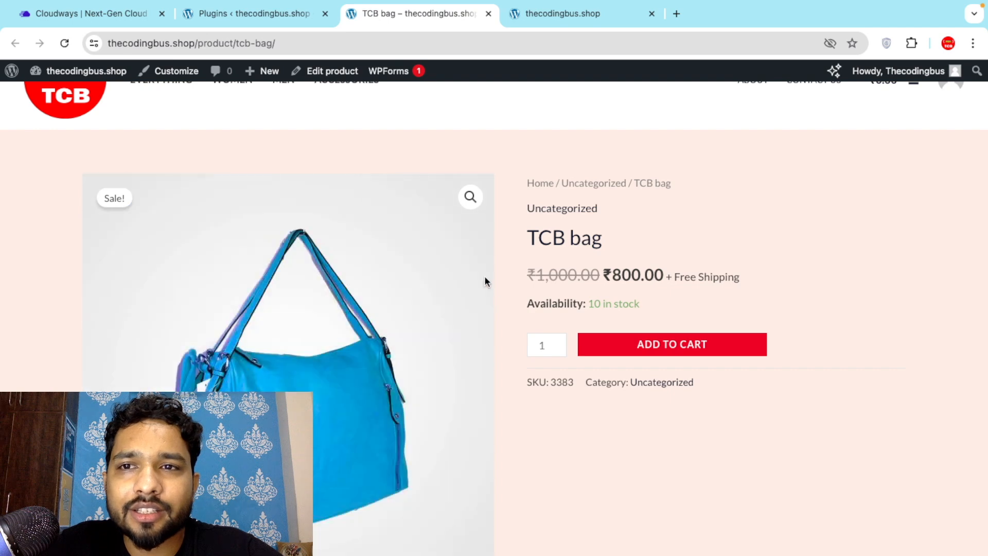
scroll(252, 145, "up", 2)
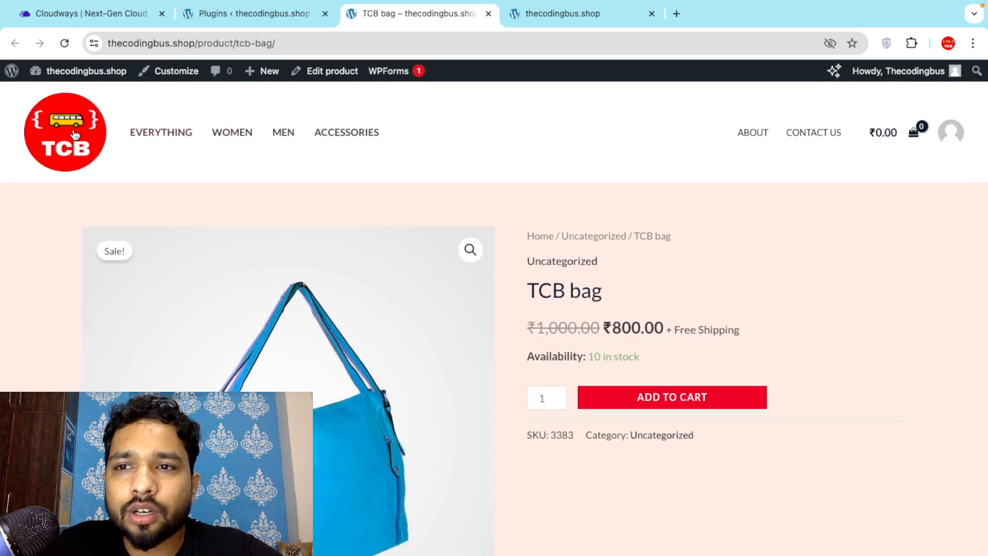
left_click(75, 134)
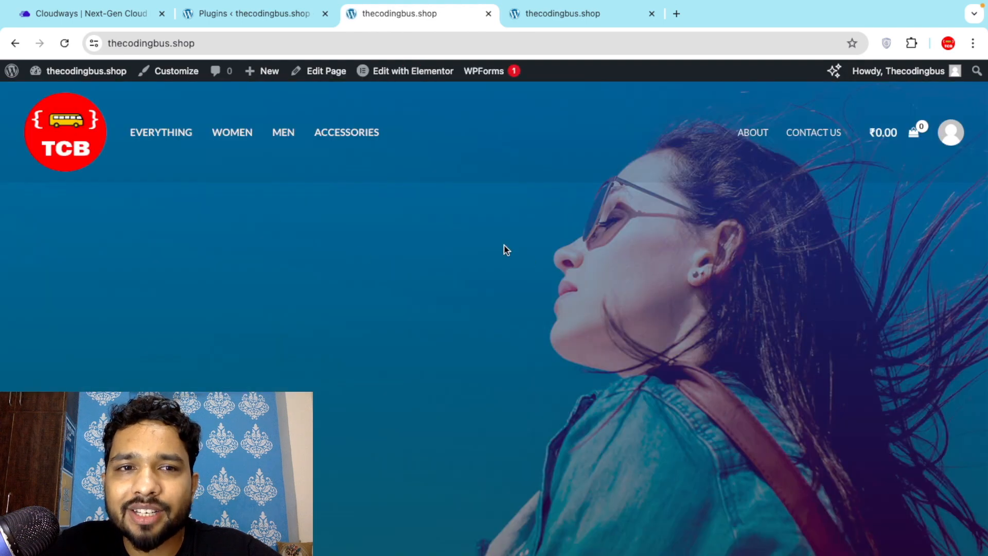
scroll(503, 368, "down", 1)
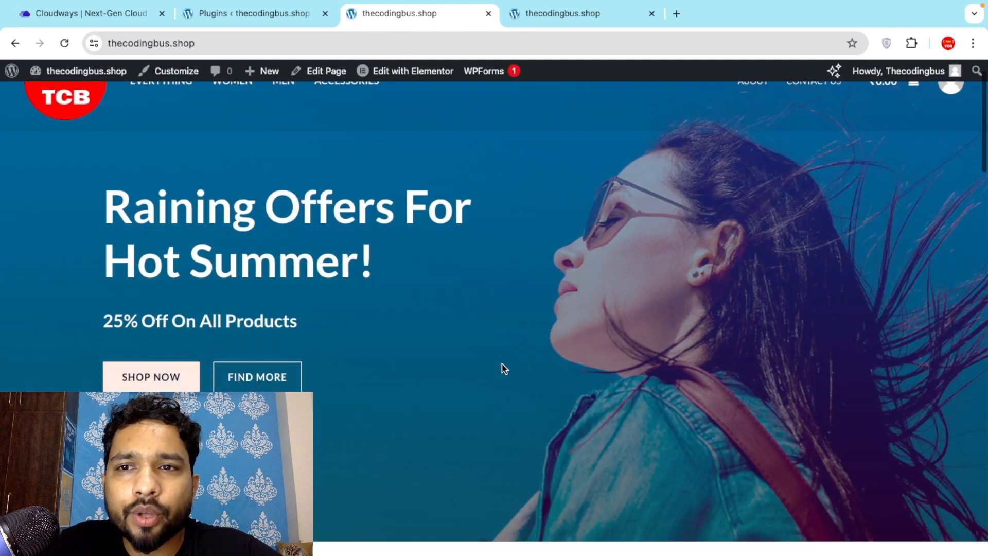
scroll(502, 368, "down", 16)
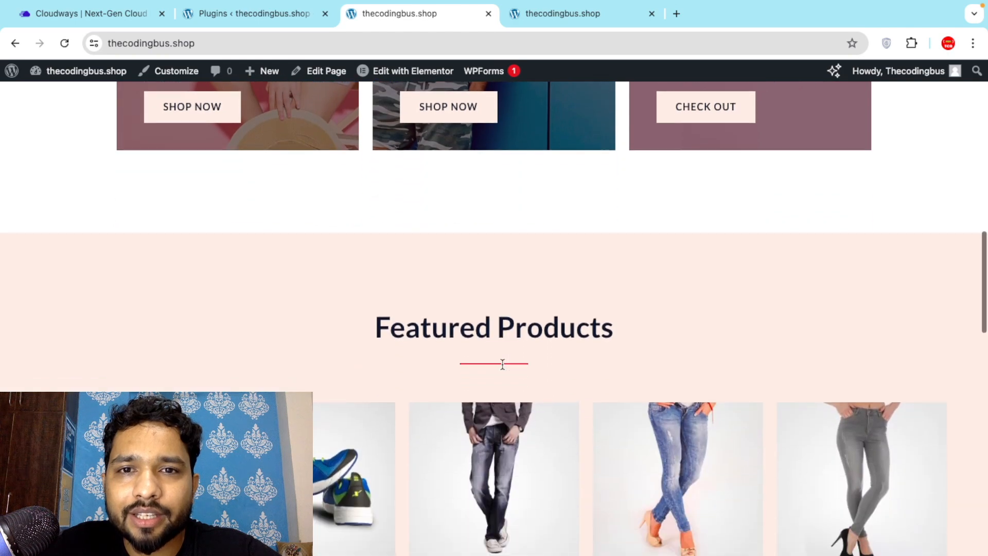
scroll(503, 364, "down", 7)
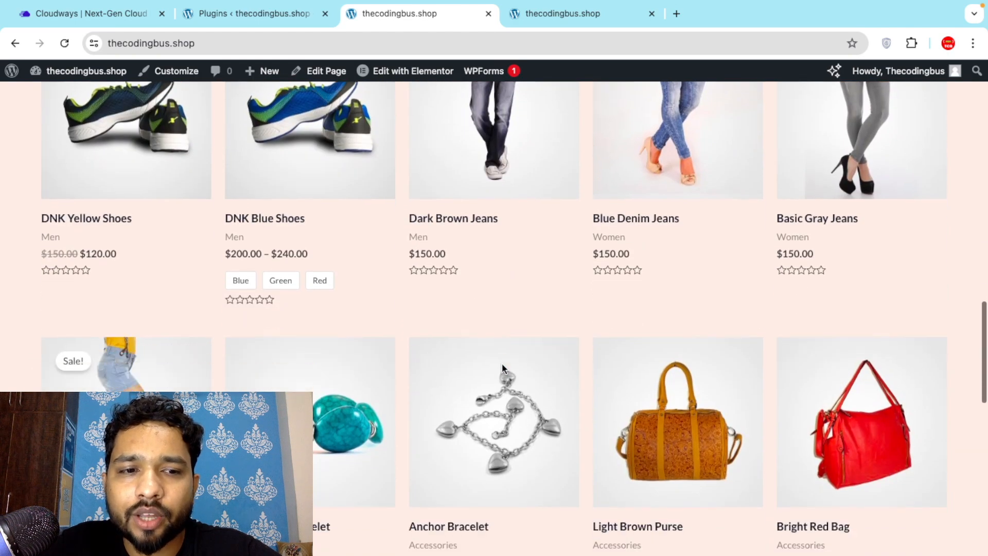
scroll(502, 367, "down", 15)
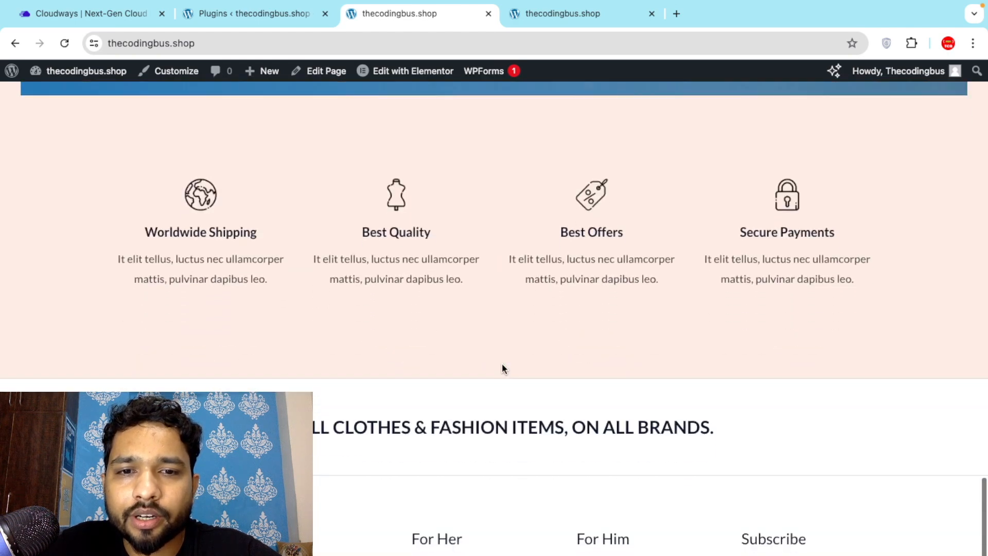
left_click(501, 363)
Bring the WordPress Plugins page back into view.
left_click(252, 9)
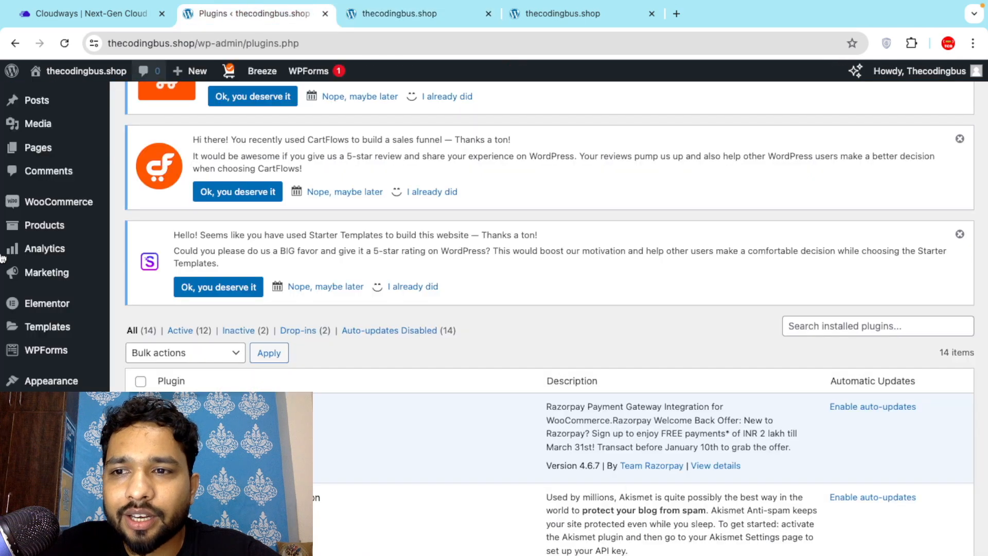
scroll(10, 370, "up", 2)
scroll(37, 201, "up", 1)
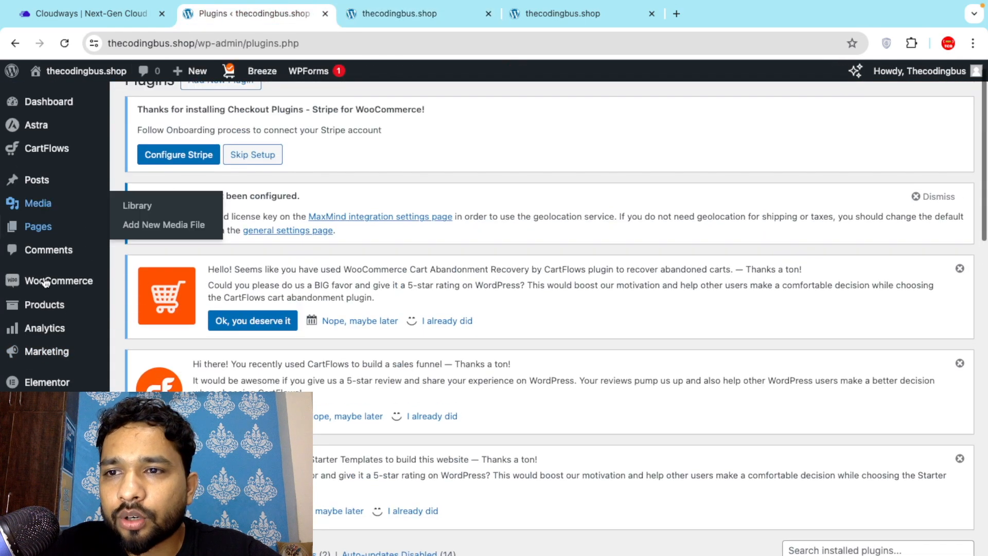
scroll(41, 270, "down", 5)
Quick Edit TCB bag to move it from Uncategorized to the Women category and save.
left_click(43, 224)
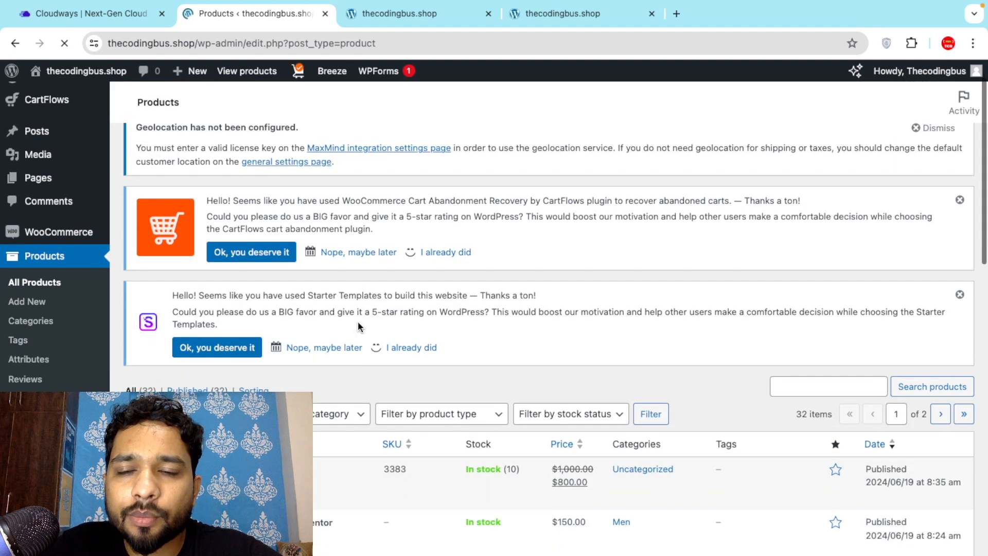
scroll(357, 321, "down", 5)
scroll(653, 308, "down", 6)
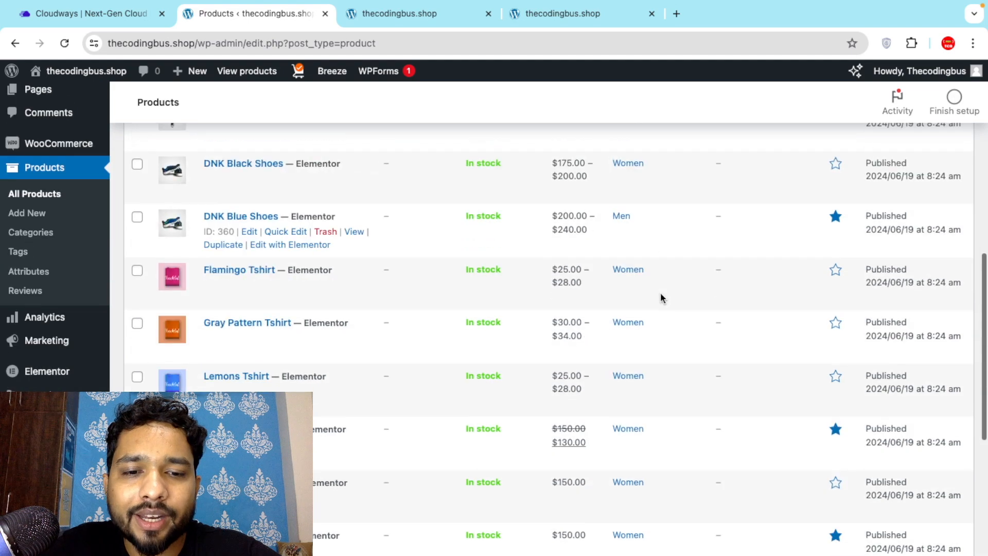
scroll(659, 296, "up", 7)
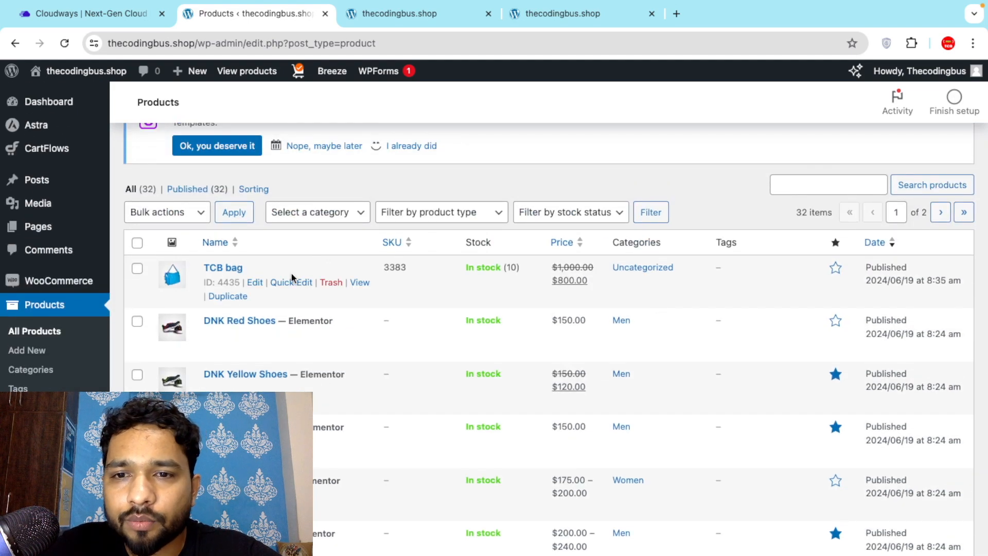
left_click(300, 290)
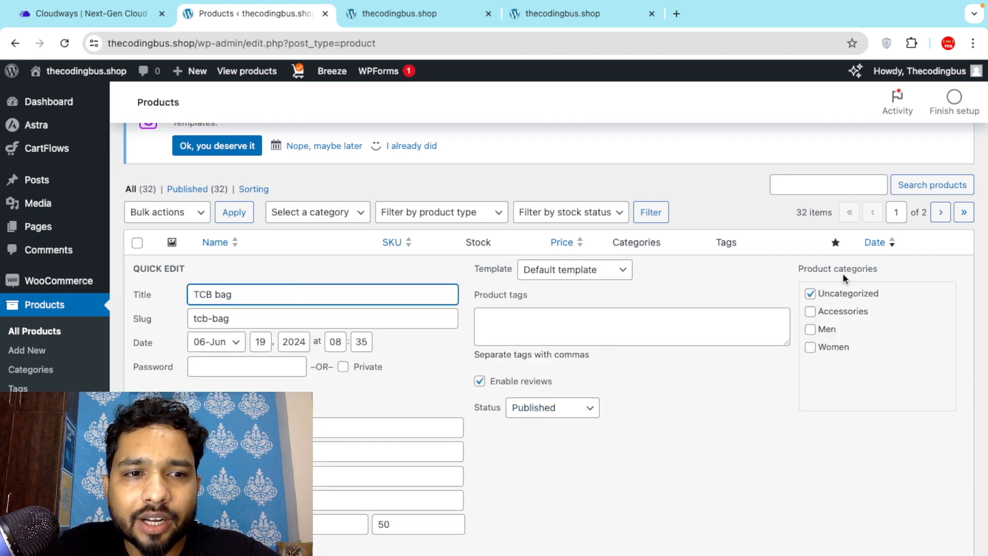
left_click(810, 294)
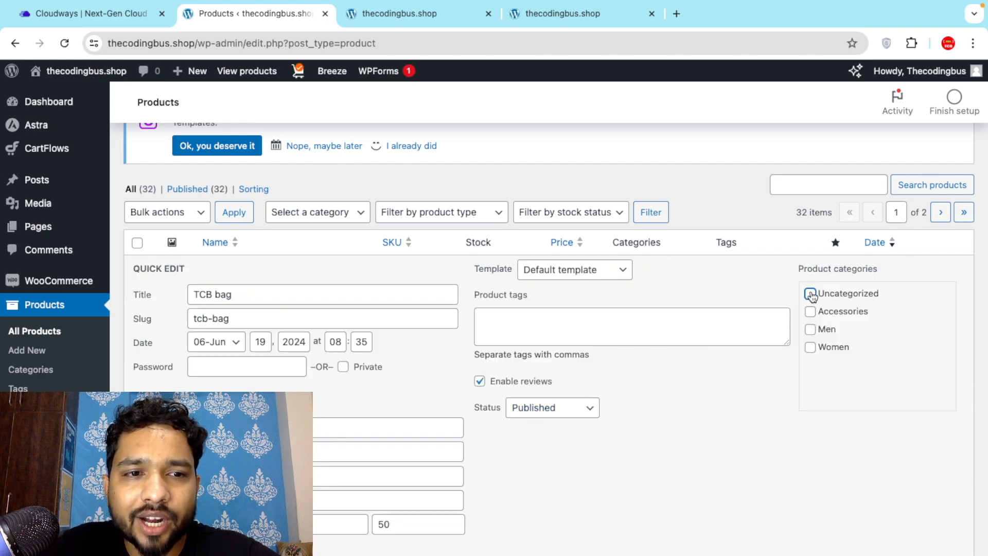
left_click(811, 347)
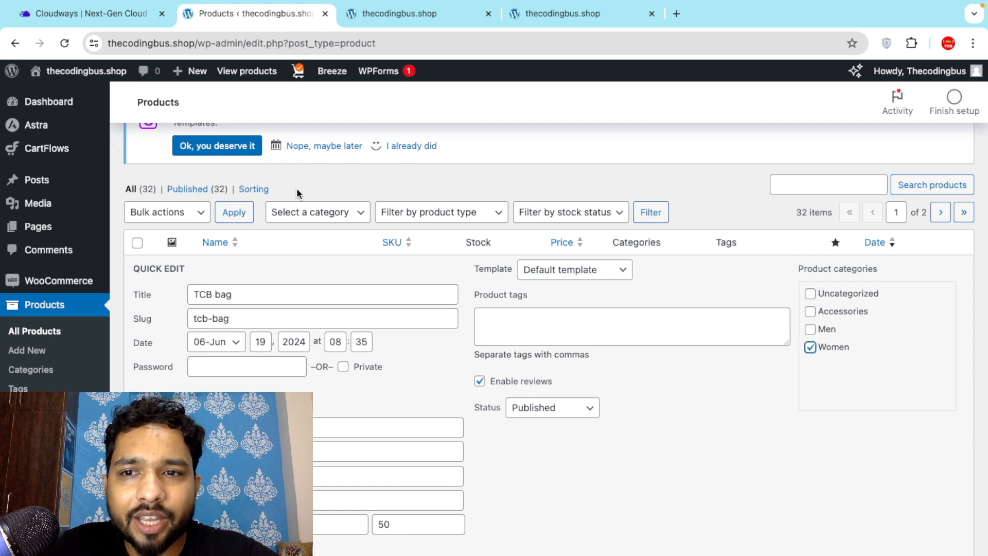
scroll(154, 325, "down", 6)
left_click(159, 331)
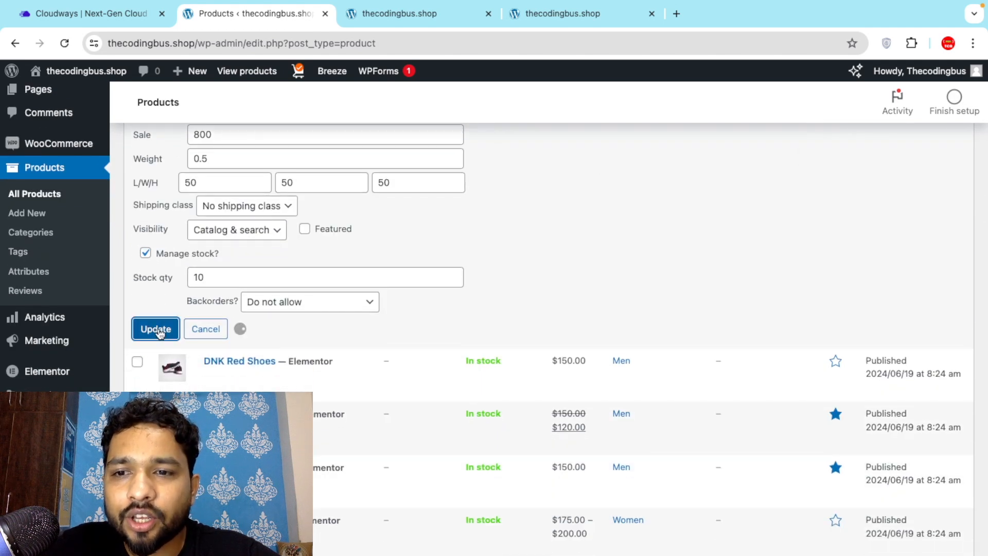
Open the Products > Categories list and look through it.
scroll(127, 245, "up", 1)
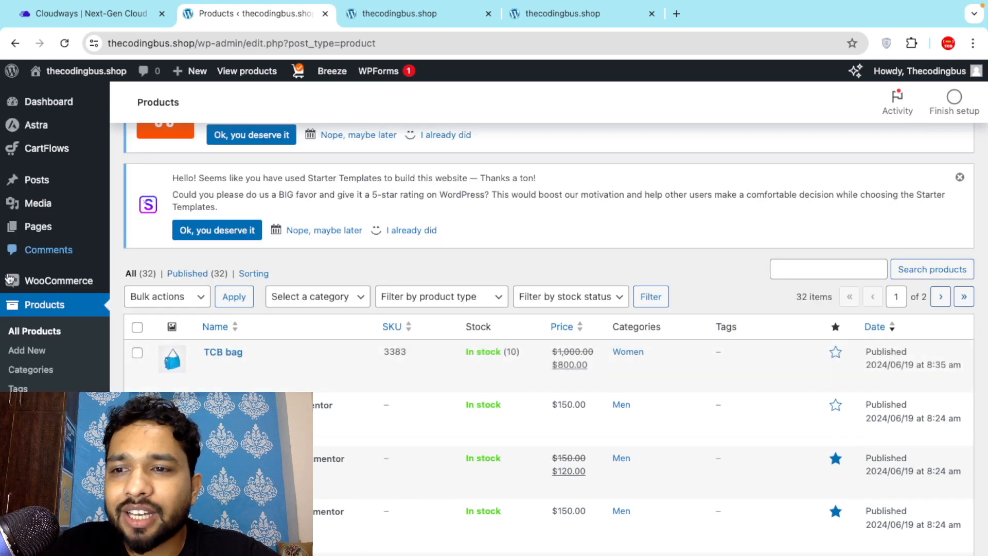
mouse_move(2, 285)
scroll(2, 284, "down", 2)
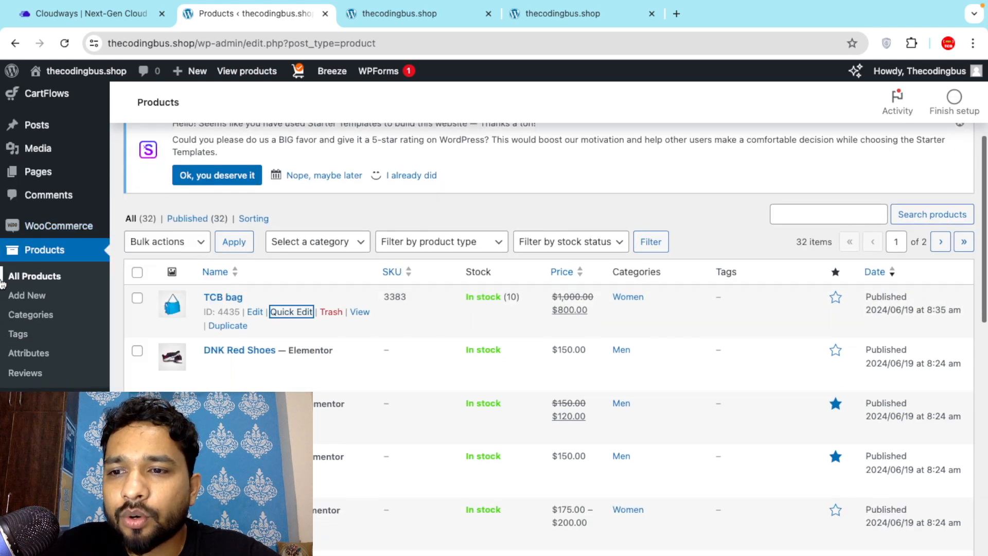
left_click(43, 319)
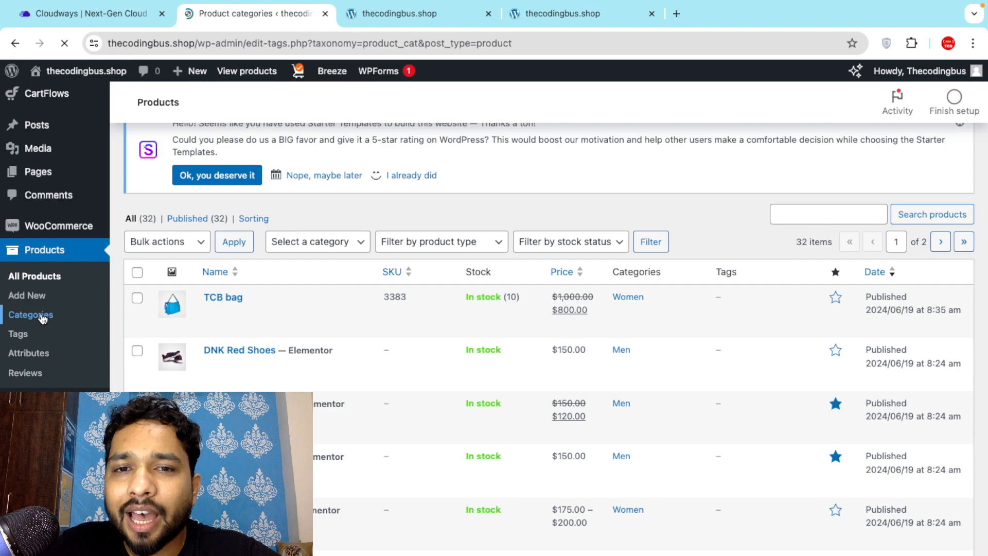
scroll(499, 418, "down", 5)
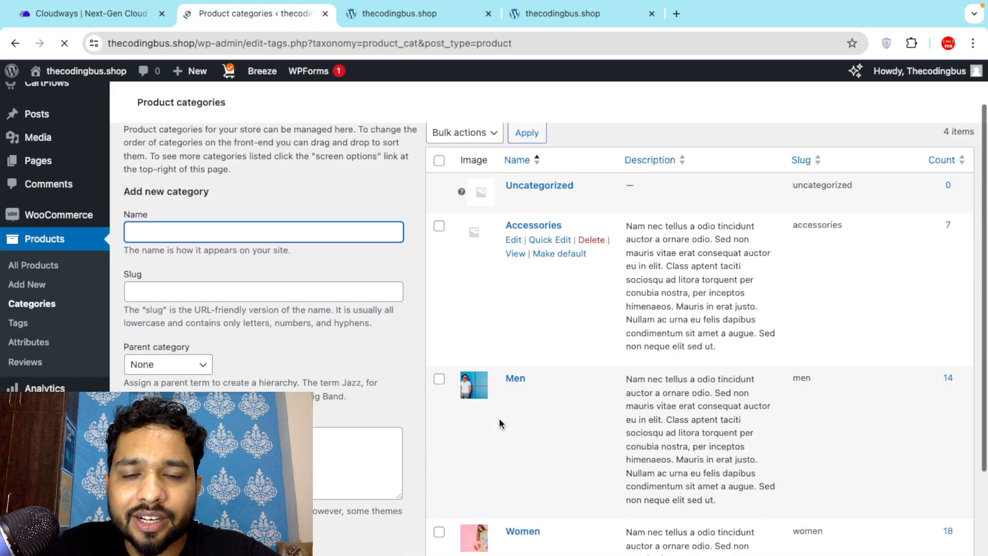
scroll(498, 400, "up", 5)
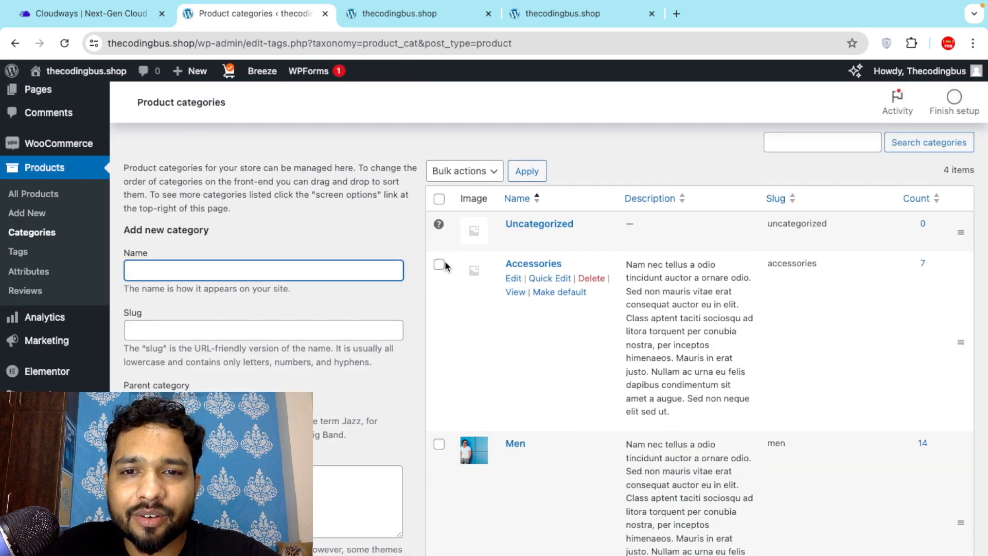
scroll(80, 337, "down", 5)
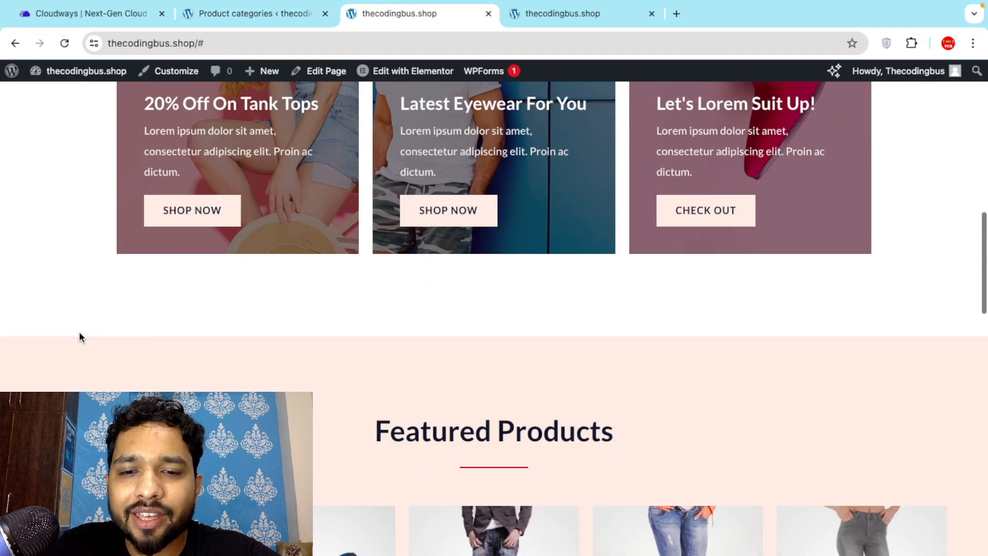
Browse WOMEN products to page 2 and open the TCB bag product page ($800).
scroll(80, 337, "up", 10)
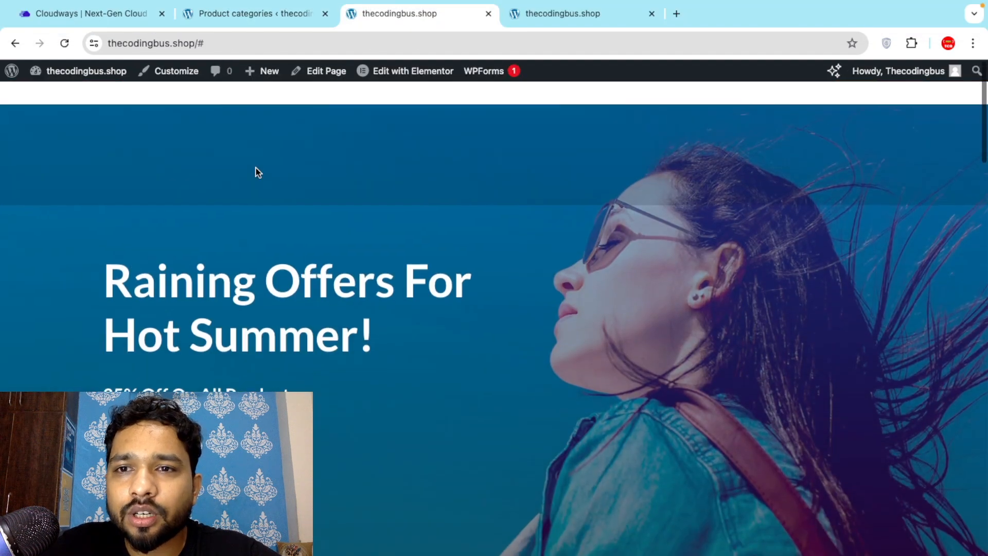
left_click(227, 132)
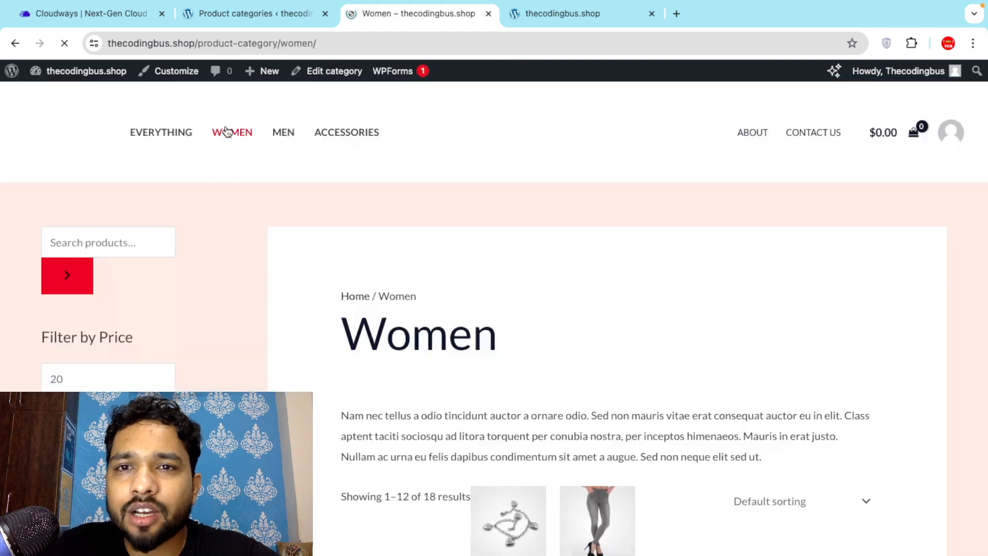
scroll(298, 344, "down", 13)
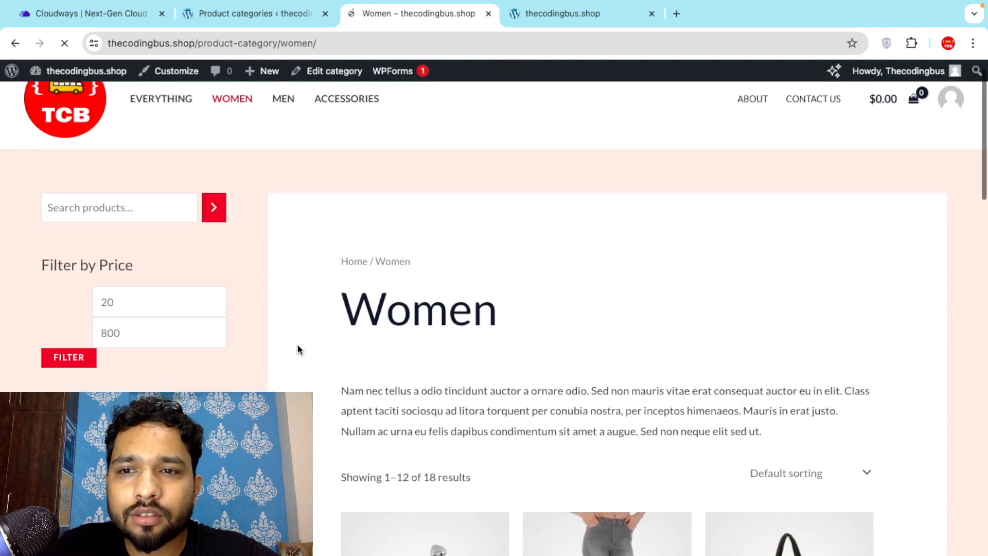
scroll(298, 343, "down", 14)
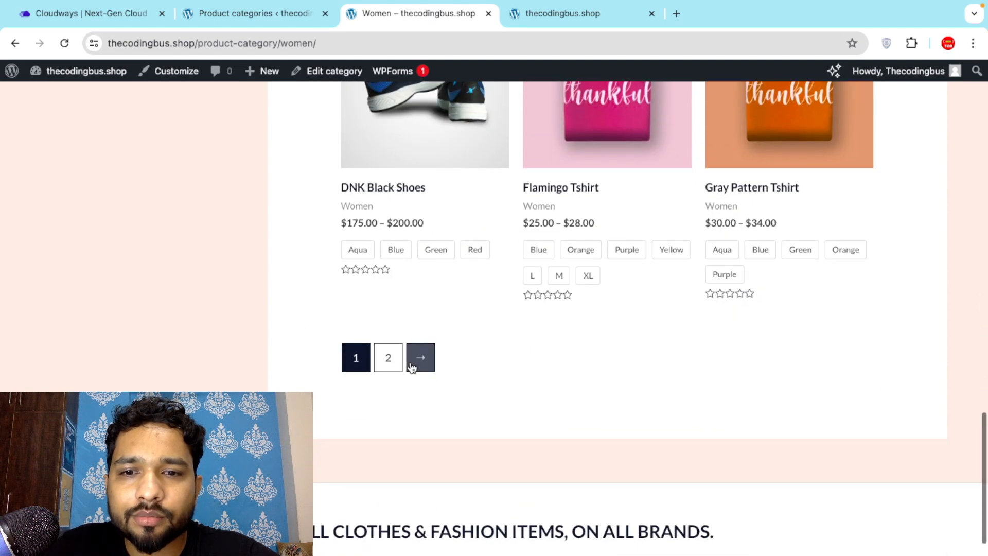
left_click(389, 358)
scroll(315, 275, "up", 1)
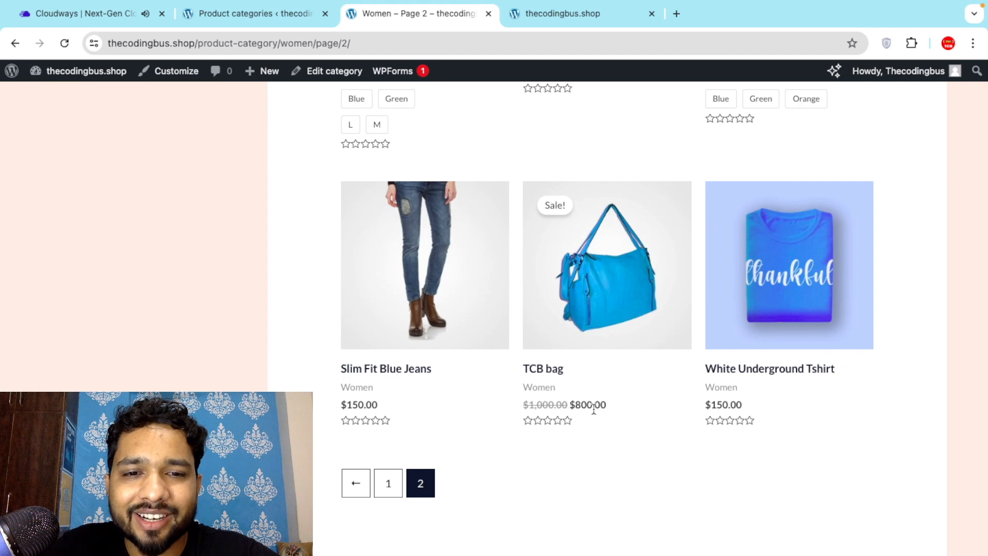
left_click(589, 270)
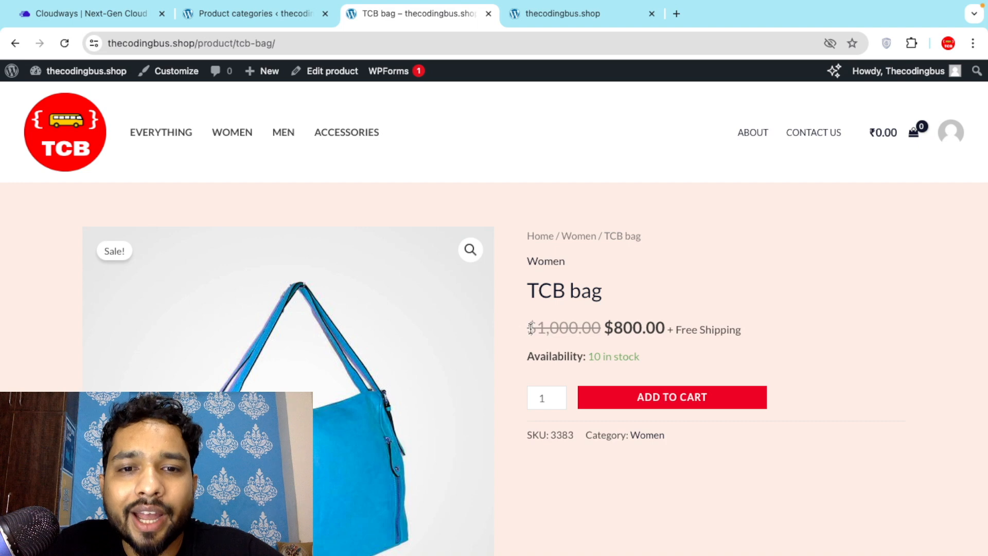
Add TCB bag to the cart and update its quantity to 2 for $1,600.00.
scroll(529, 307, "down", 1)
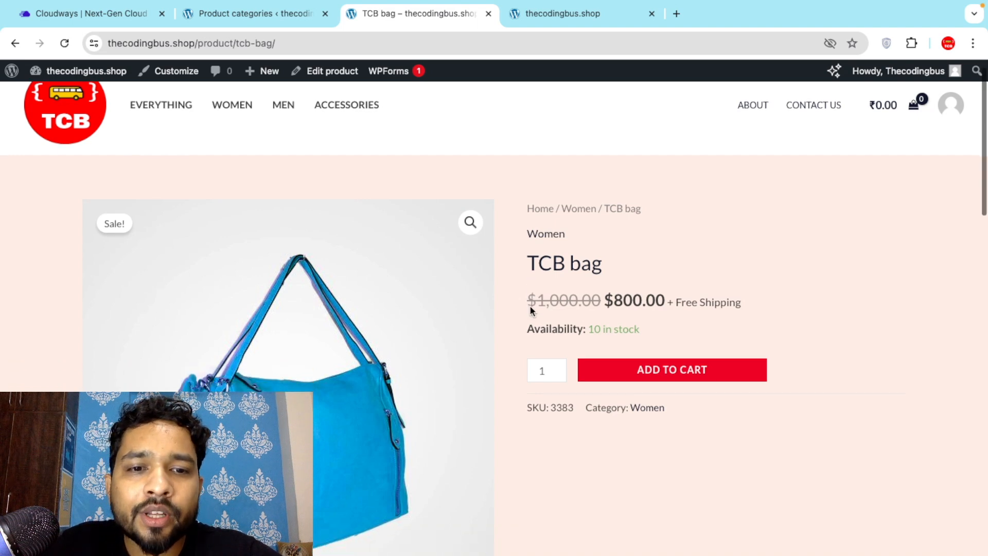
left_click(695, 374)
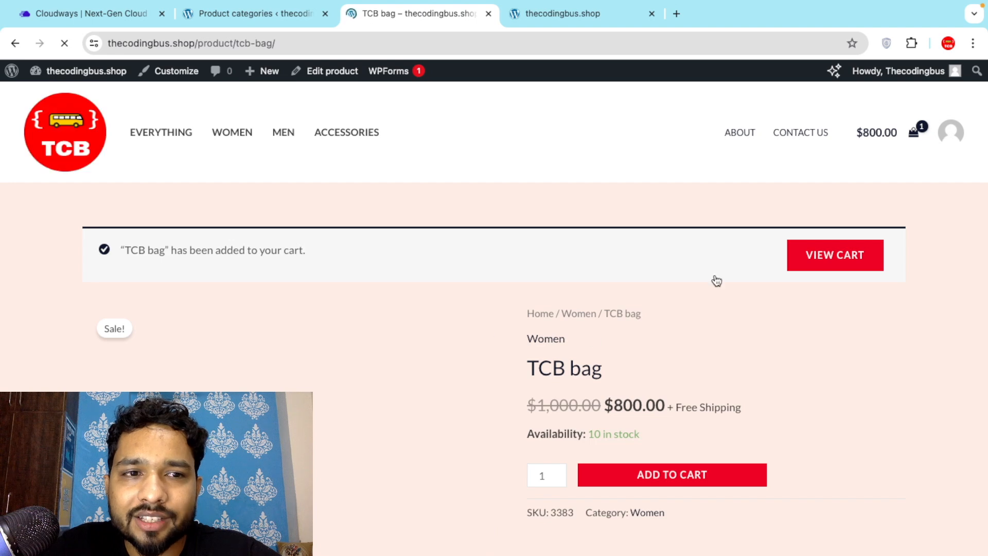
left_click(848, 253)
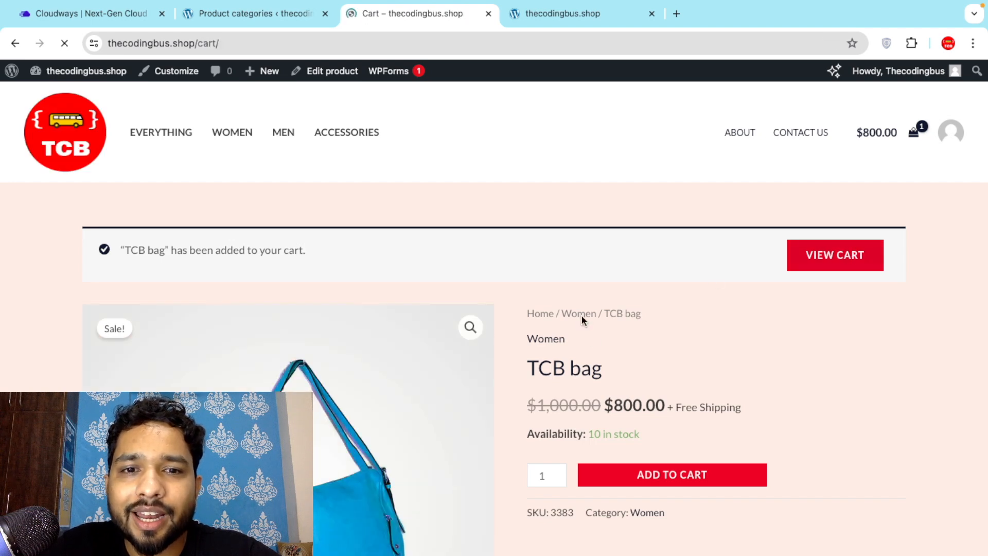
scroll(529, 303, "down", 3)
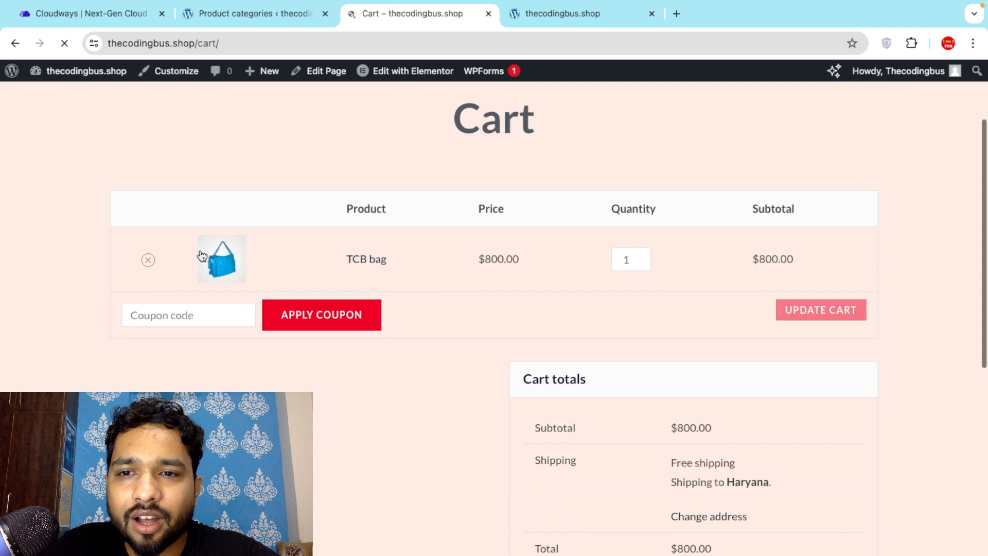
left_click(642, 256)
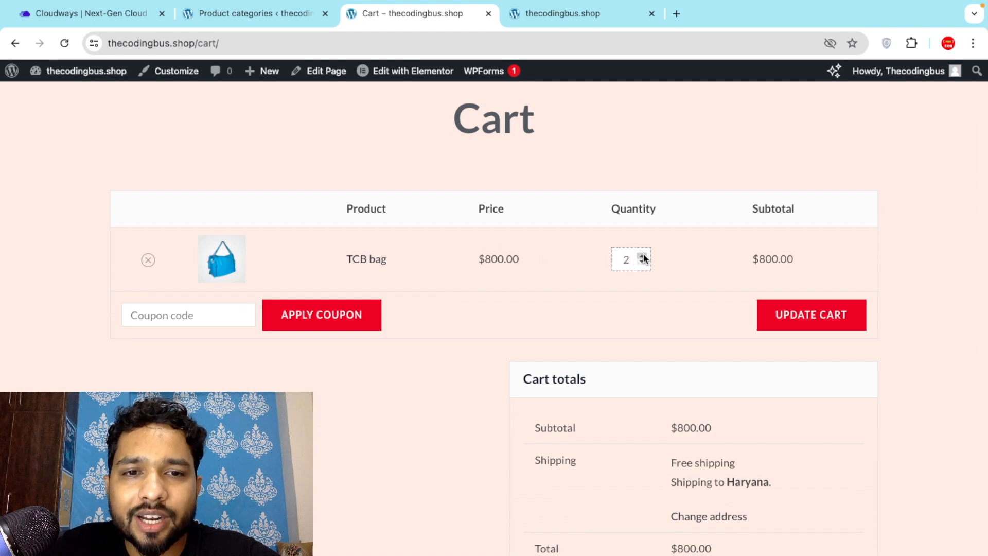
left_click(812, 318)
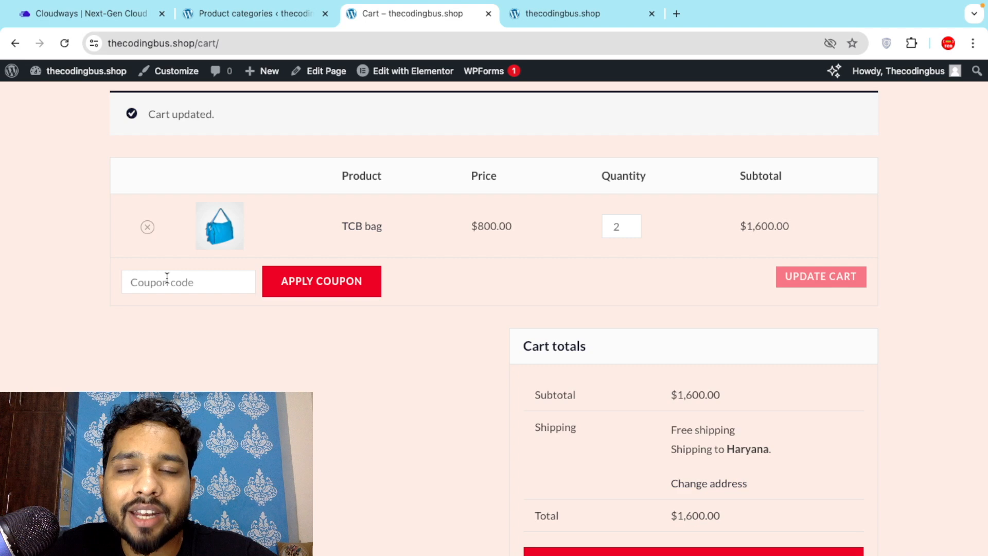
left_click(237, 15)
Start a new coupon named tcb100 with a discount amount of 500.
mouse_move(72, 343)
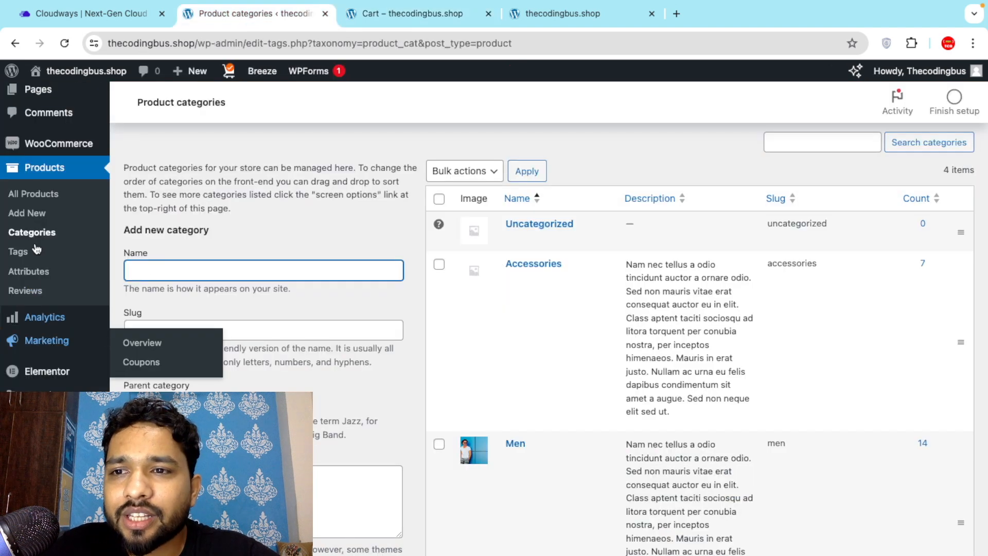
scroll(72, 345, "down", 1)
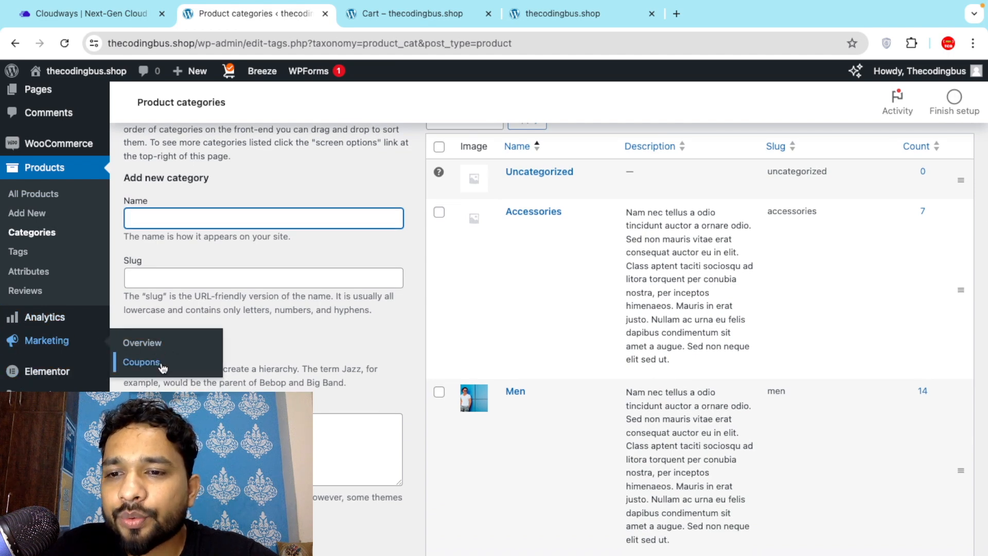
left_click(143, 368)
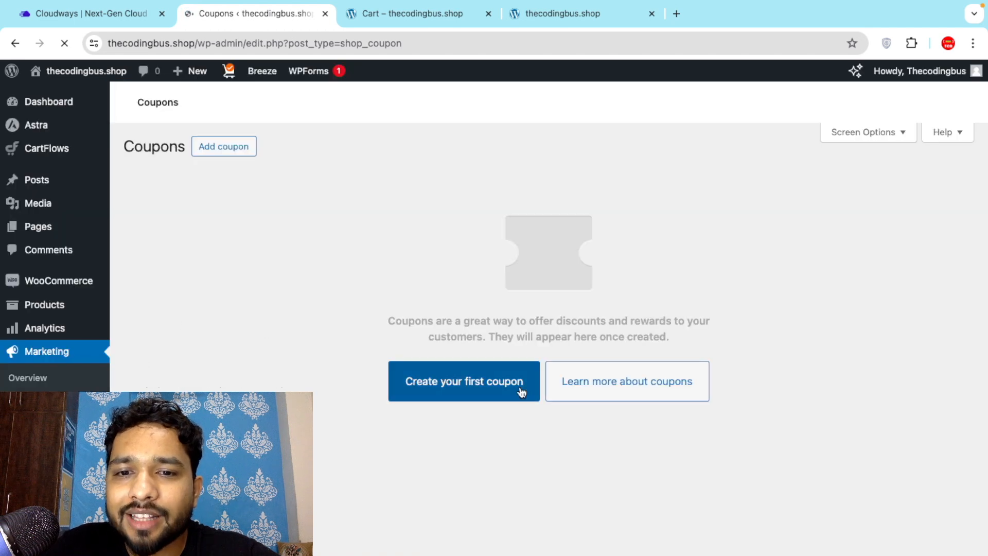
left_click(466, 401)
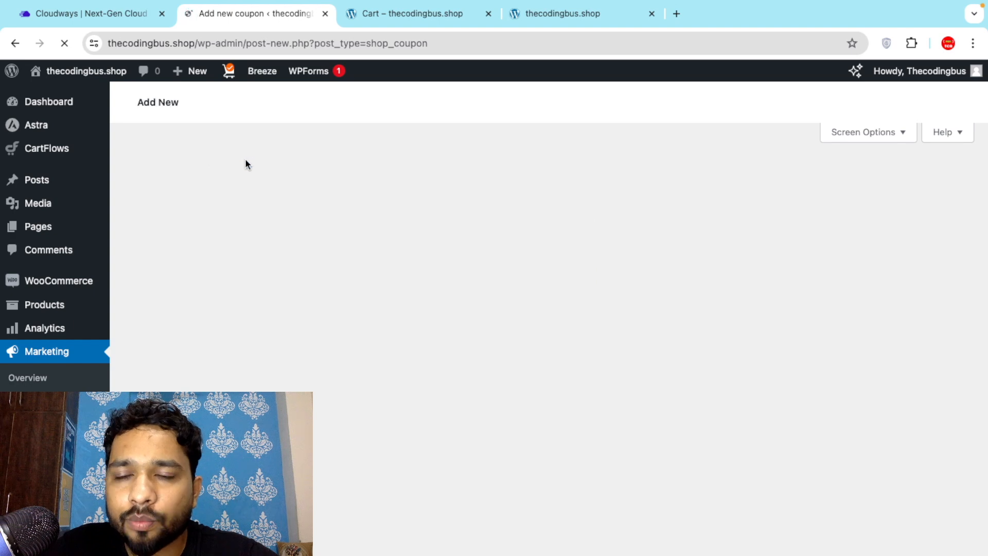
type("tcb100")
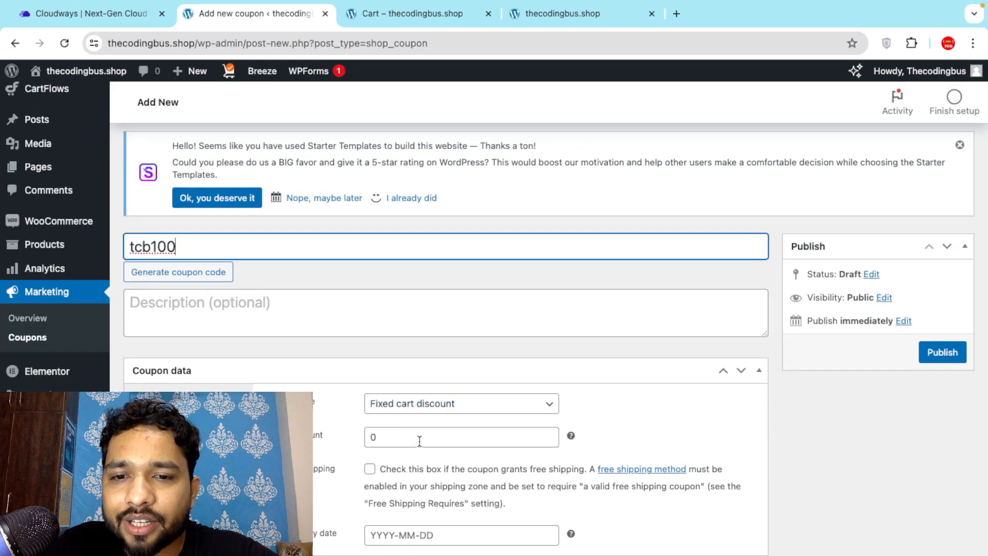
double_click(415, 444)
type("500")
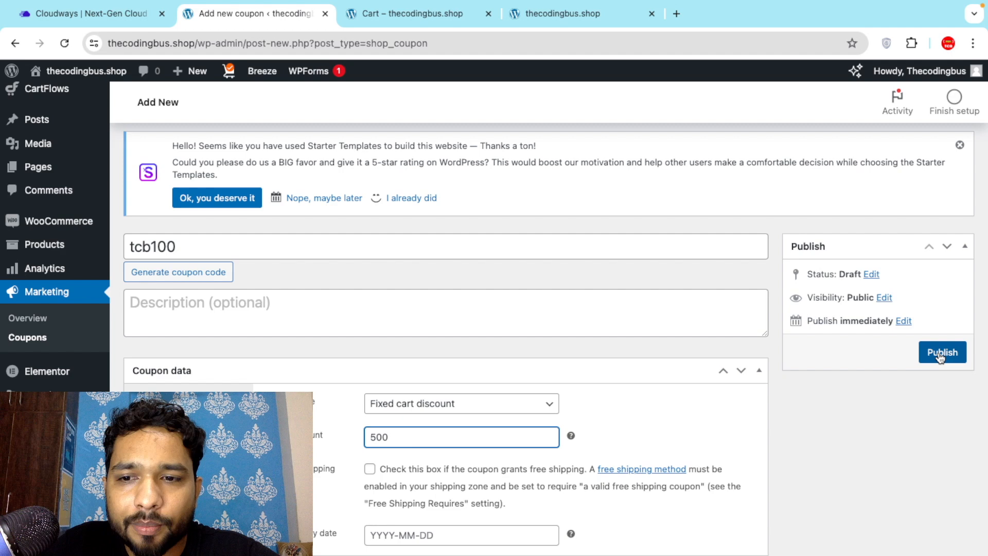
Review usage restriction and limits, keep Fixed cart discount, and publish the coupon.
left_click(183, 426)
scroll(205, 423, "down", 2)
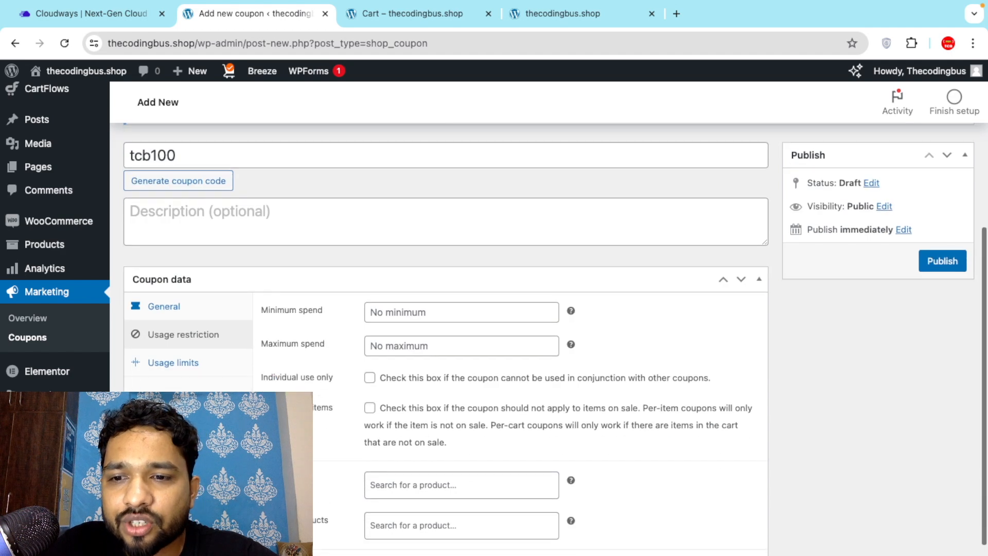
left_click(200, 364)
scroll(201, 362, "up", 3)
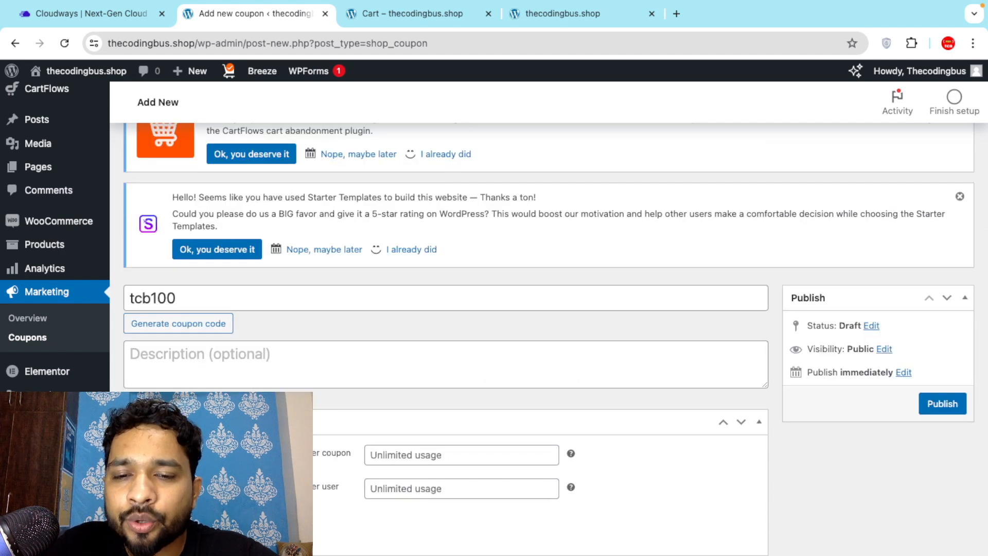
left_click(170, 453)
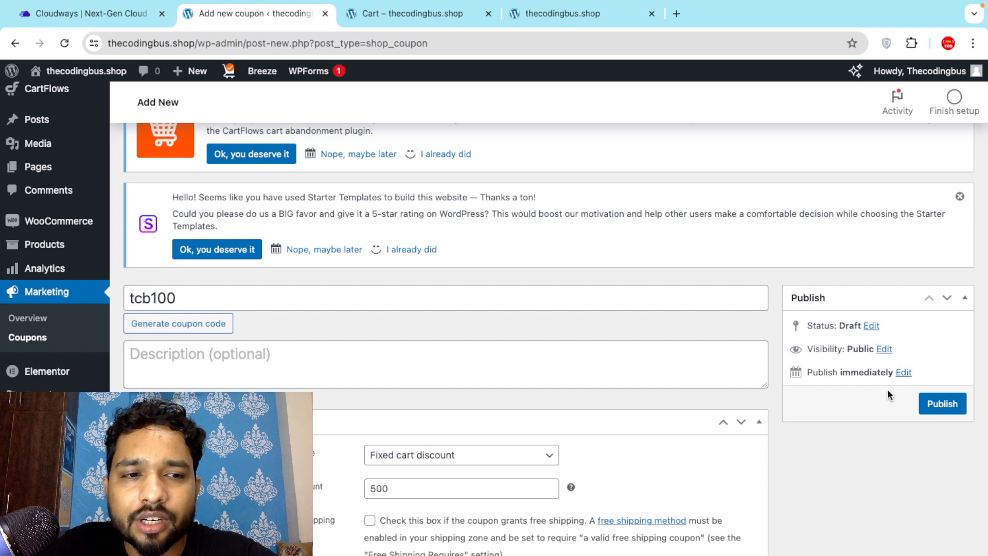
left_click(951, 404)
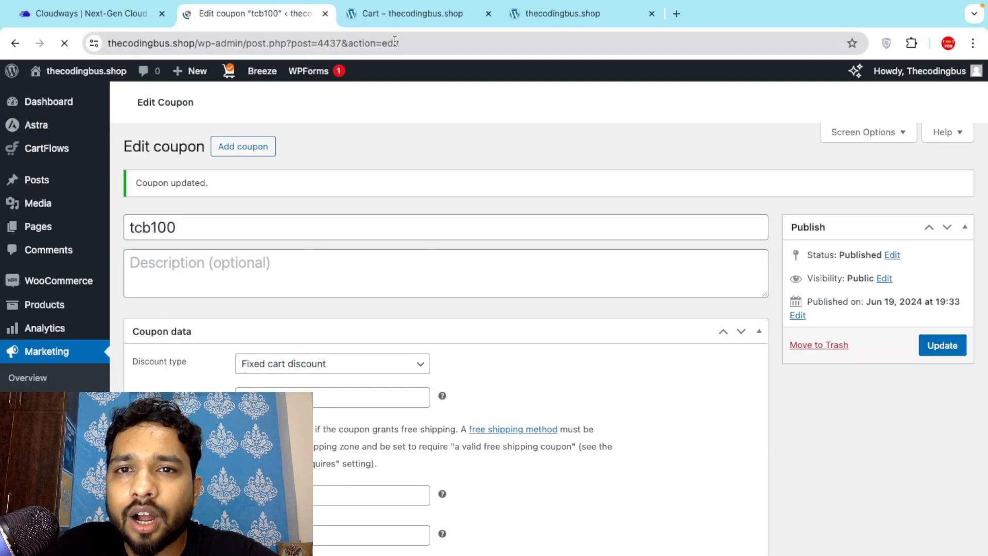
Reload the cart, apply coupon tcb100 for $500 off ($1,100.00 total), and proceed to checkout.
left_click(364, 14)
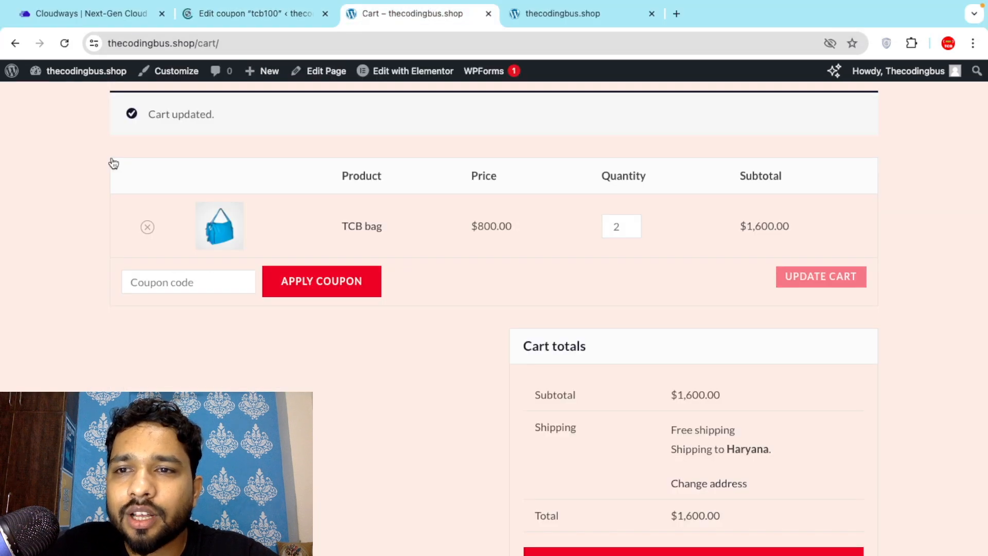
left_click(64, 43)
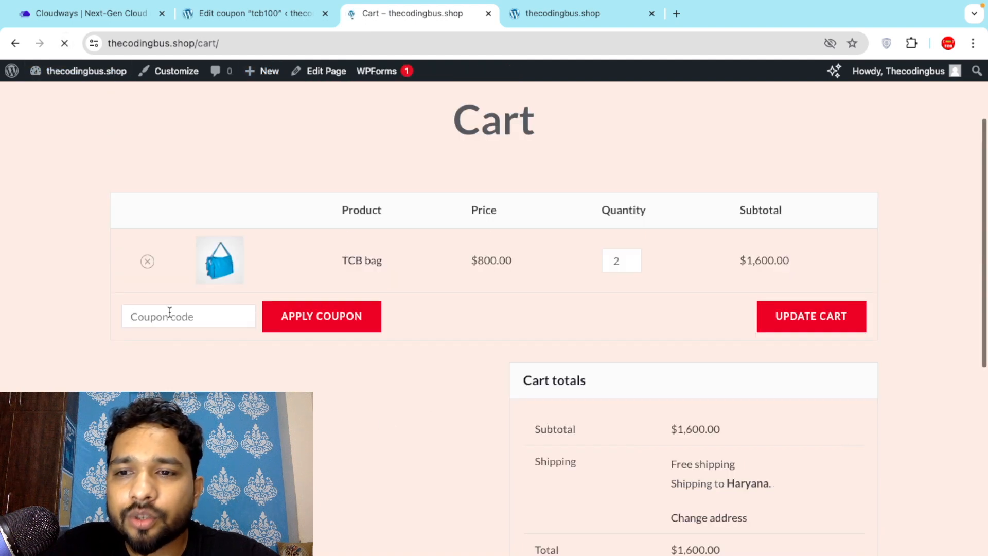
left_click(170, 312)
type("tcb100")
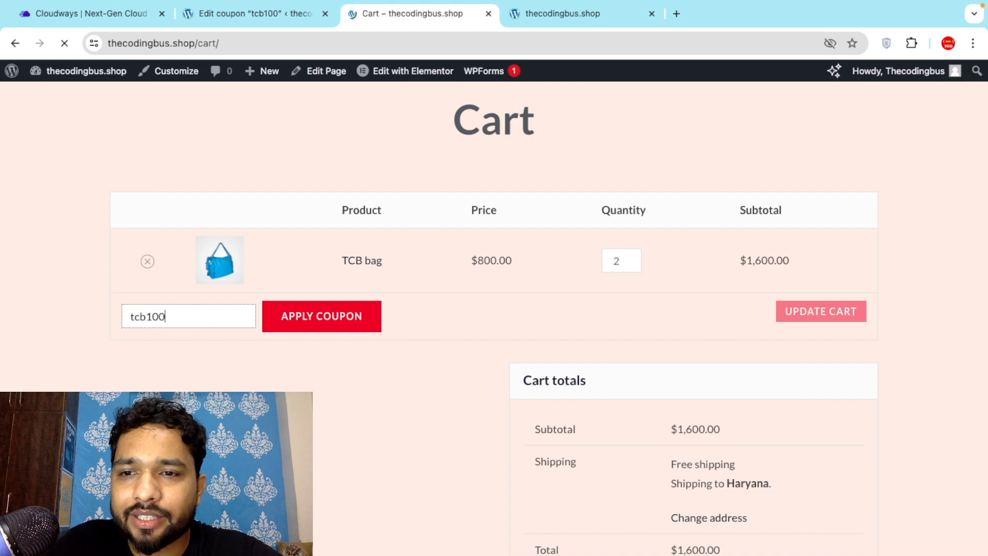
left_click(346, 328)
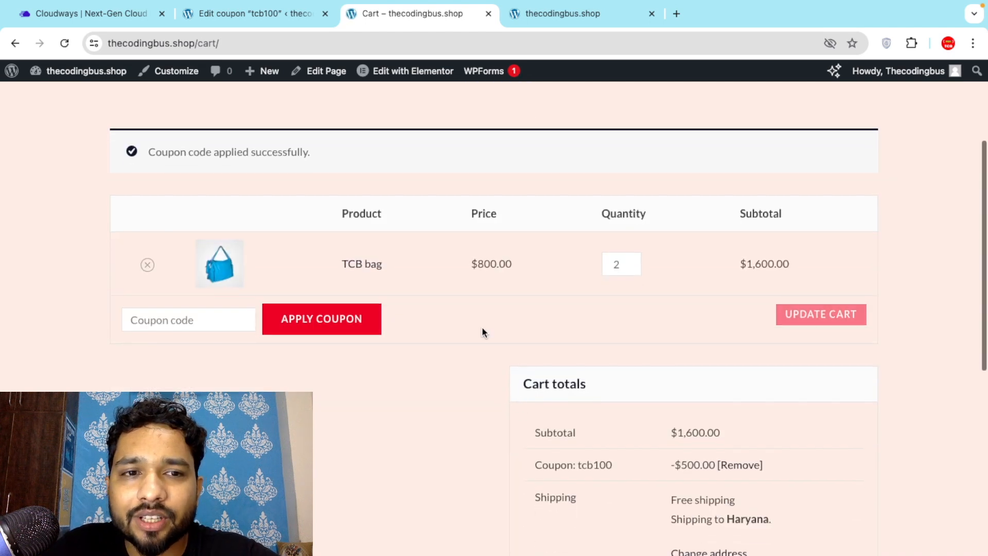
scroll(491, 374, "down", 3)
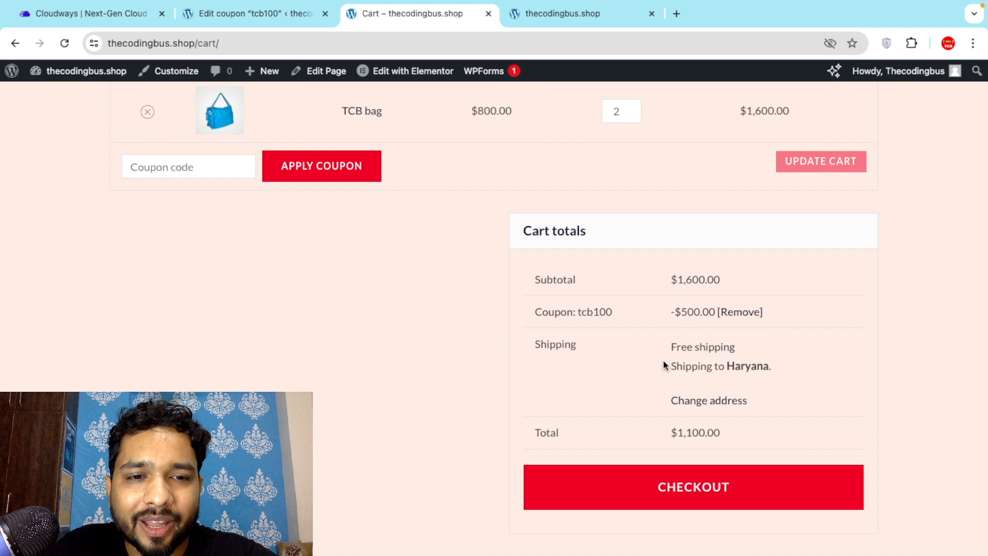
scroll(671, 381, "down", 2)
left_click(664, 406)
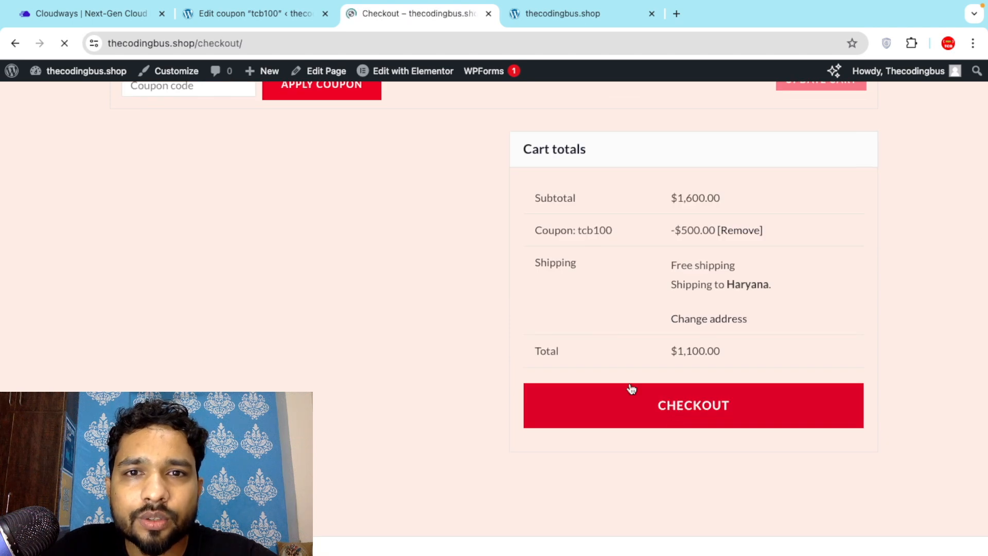
Fill in the buyer's first and last name and company tcb at checkout.
scroll(321, 337, "down", 3)
scroll(321, 339, "down", 2)
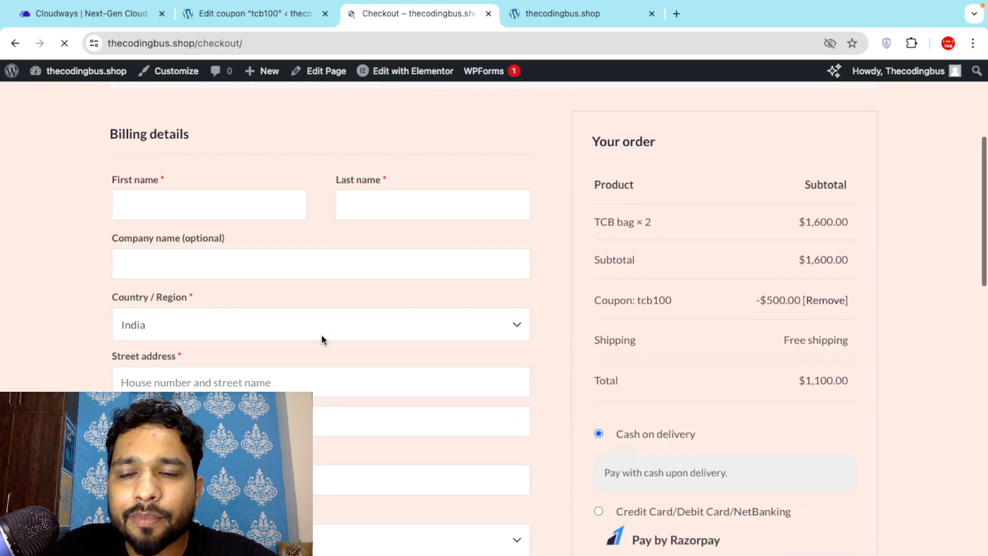
scroll(97, 209, "down", 1)
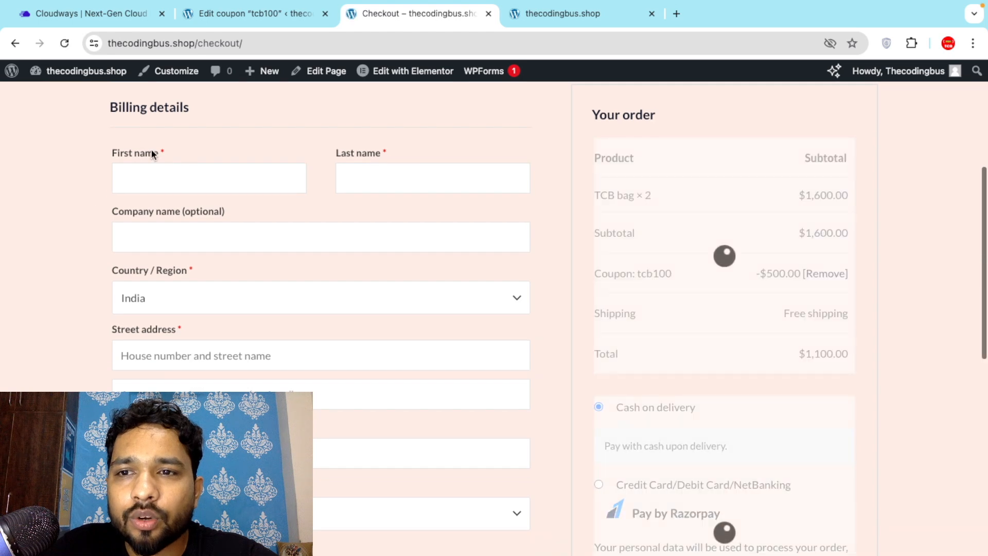
key("Tab")
key("Tab")
type("tcb")
key("Tab")
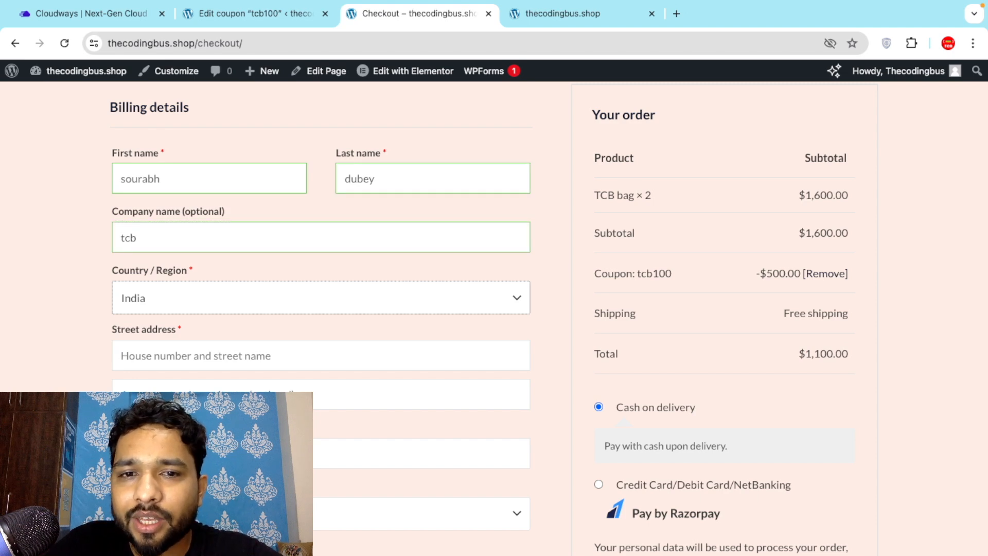
Try billing countries United Arab Emirates, India and United States to compare shipping costs.
scroll(394, 220, "down", 1)
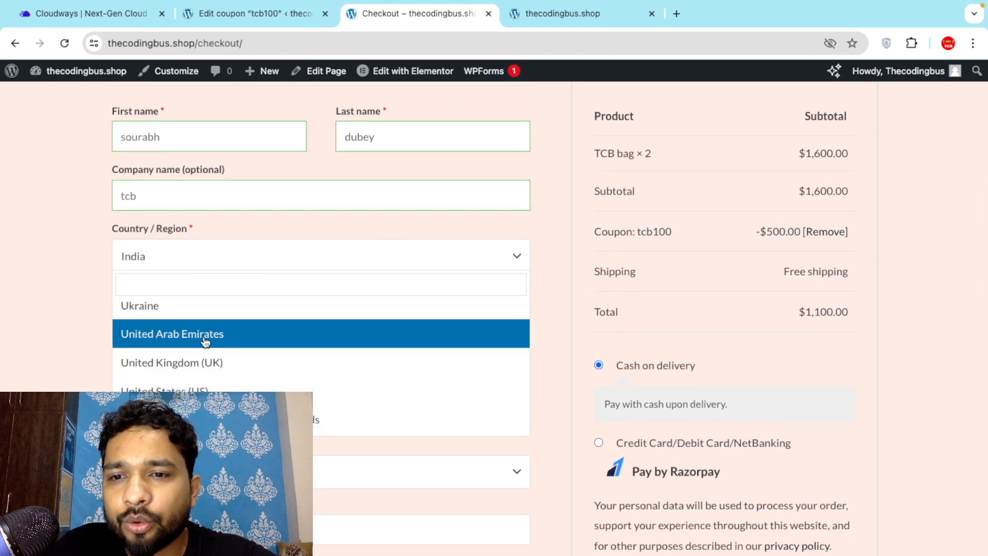
left_click(205, 335)
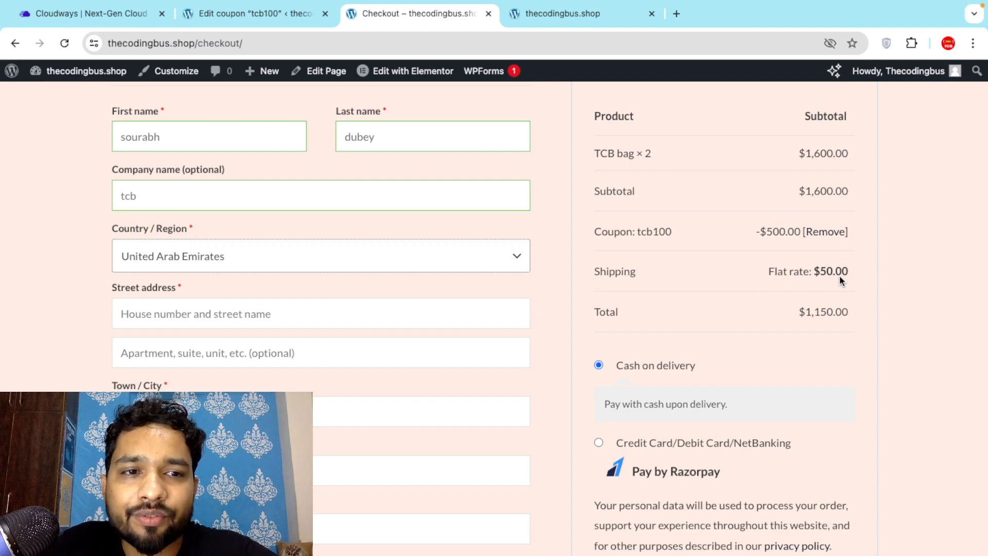
left_click(273, 255)
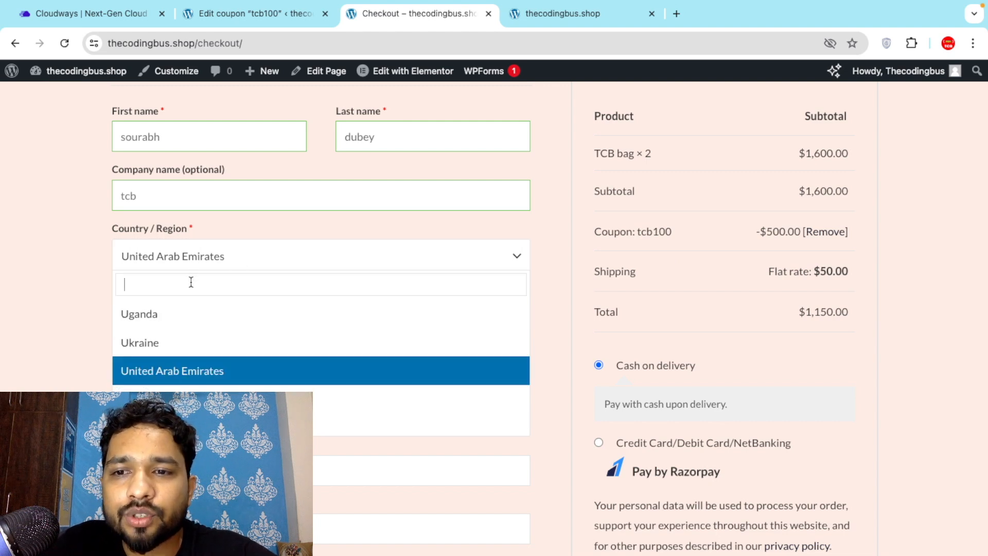
type("indi")
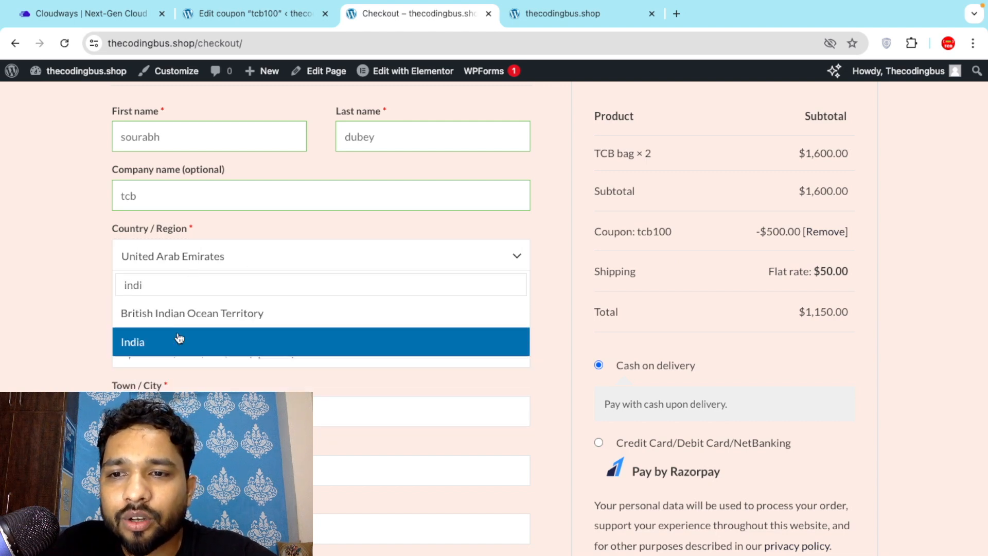
left_click(179, 338)
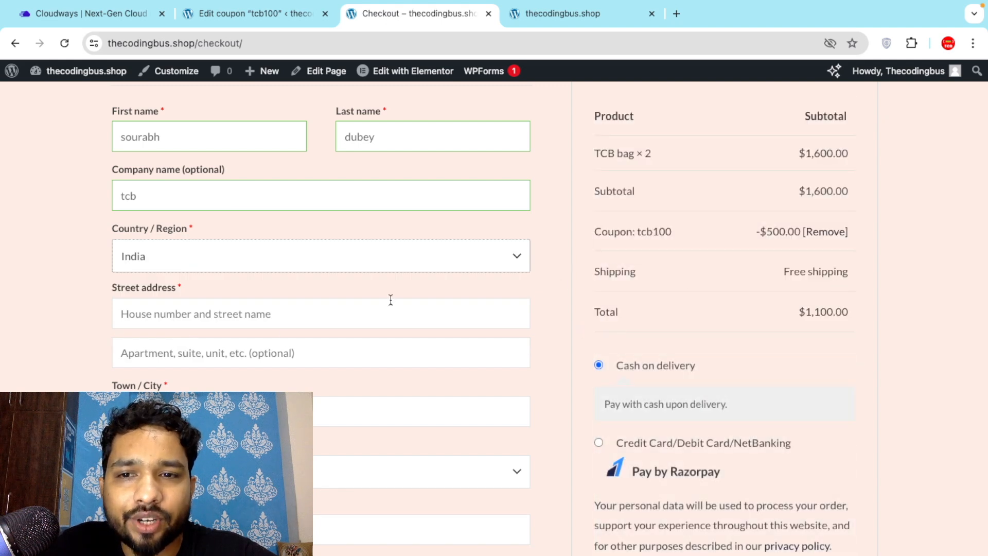
left_click(244, 257)
scroll(243, 404, "down", 4)
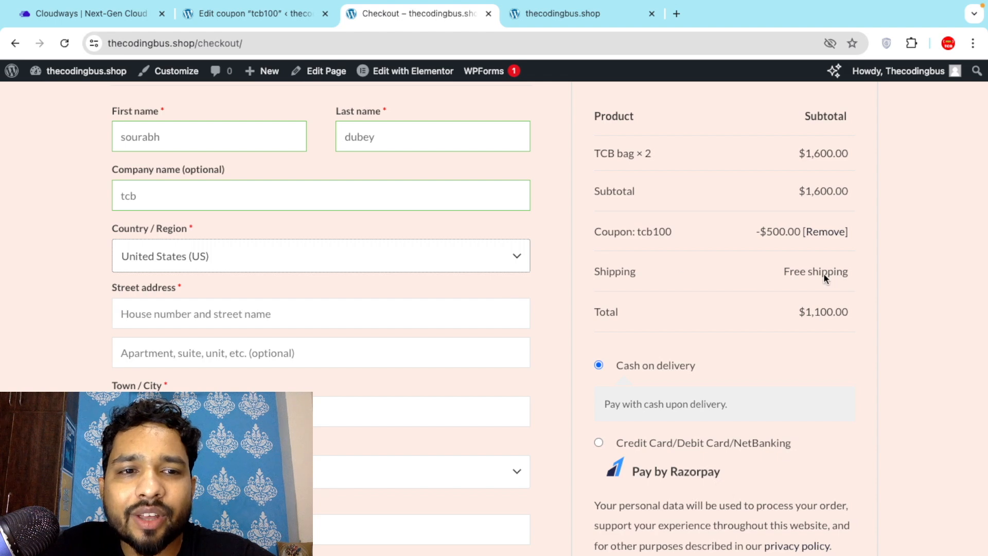
left_click(146, 312)
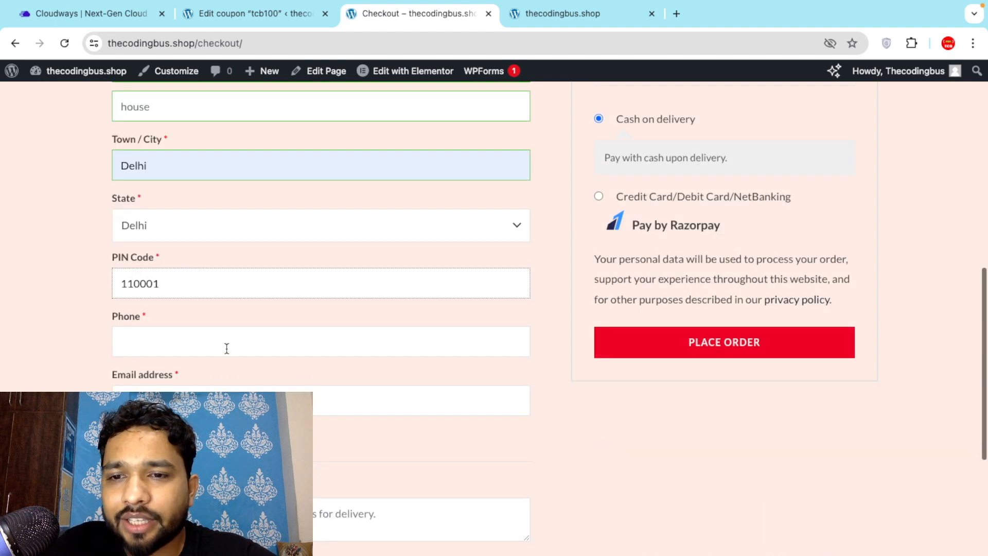
Enter the customer's phone number in the billing Phone field.
left_click(226, 347)
type("8888888888")
scroll(535, 392, "down", 1)
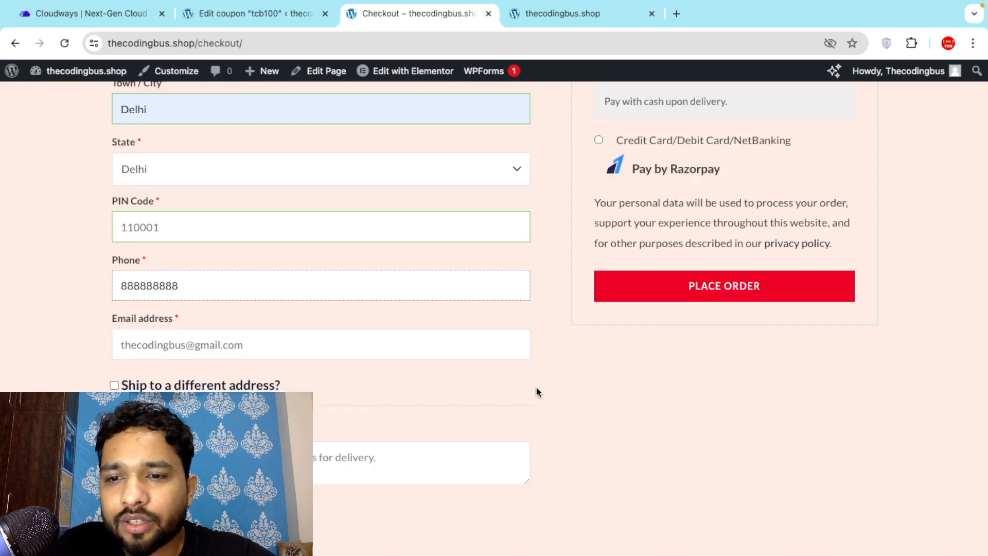
scroll(535, 392, "up", 4)
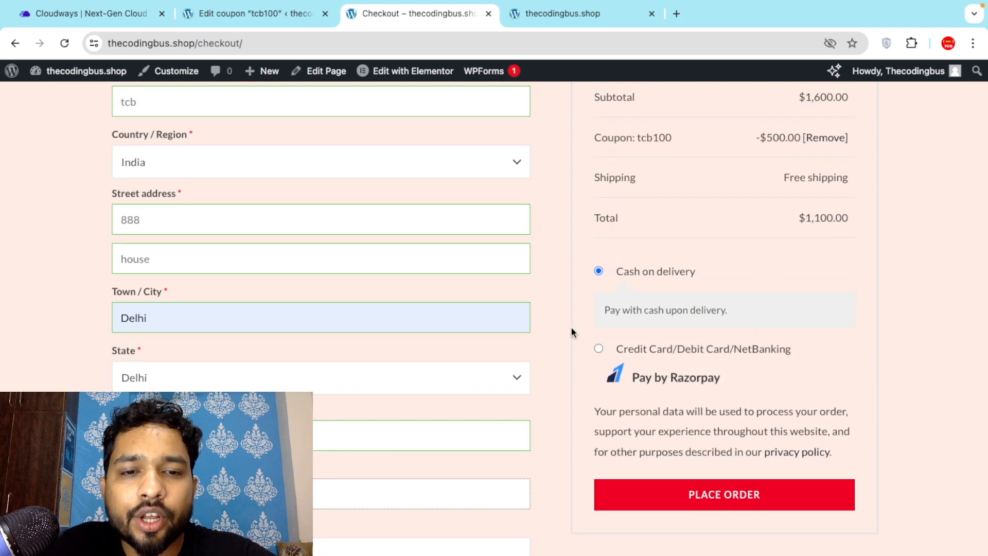
Settle on Cash on delivery as the payment method and place the test order.
left_click(598, 350)
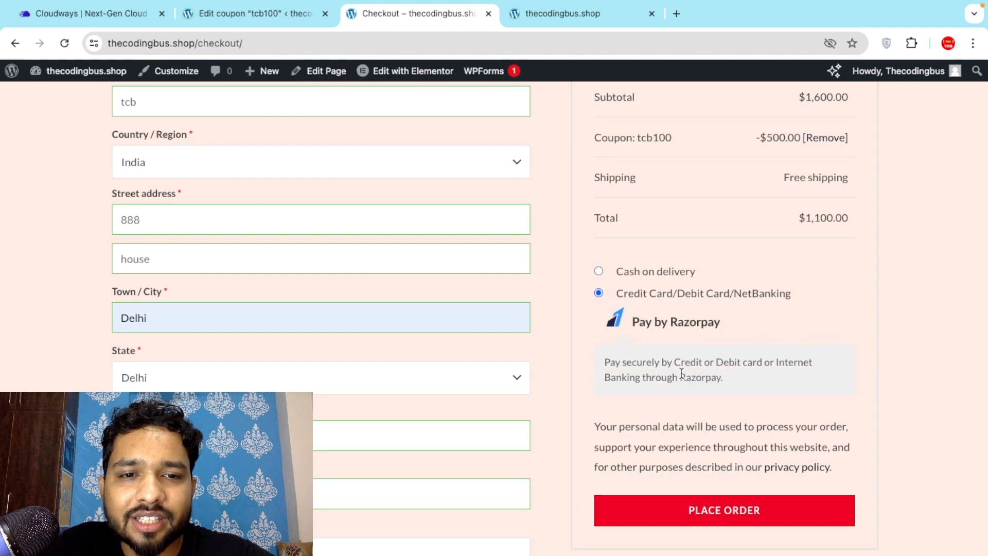
scroll(599, 349, "up", 1)
left_click(599, 348)
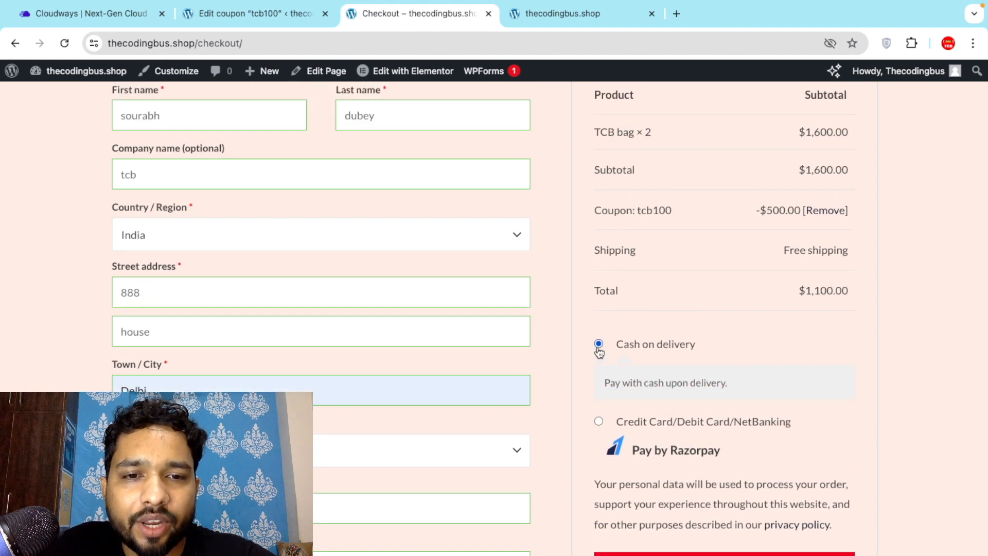
left_click(599, 423)
scroll(579, 353, "up", 3)
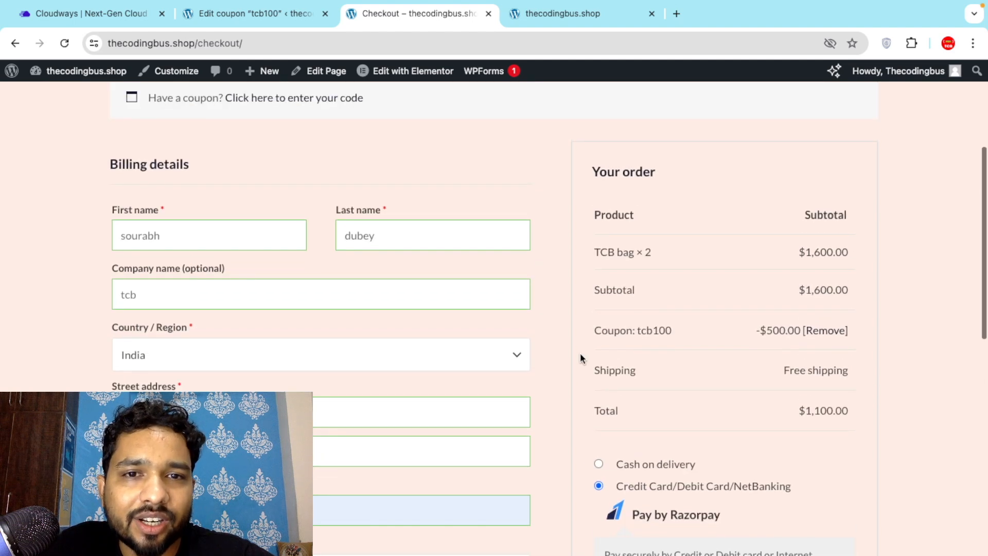
scroll(579, 353, "down", 3)
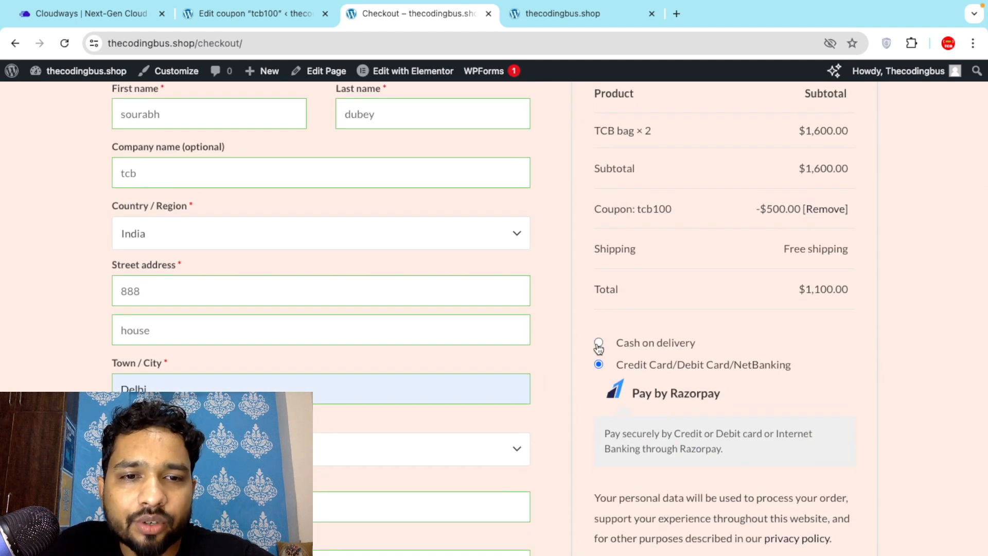
left_click(598, 344)
scroll(597, 347, "down", 2)
left_click(725, 453)
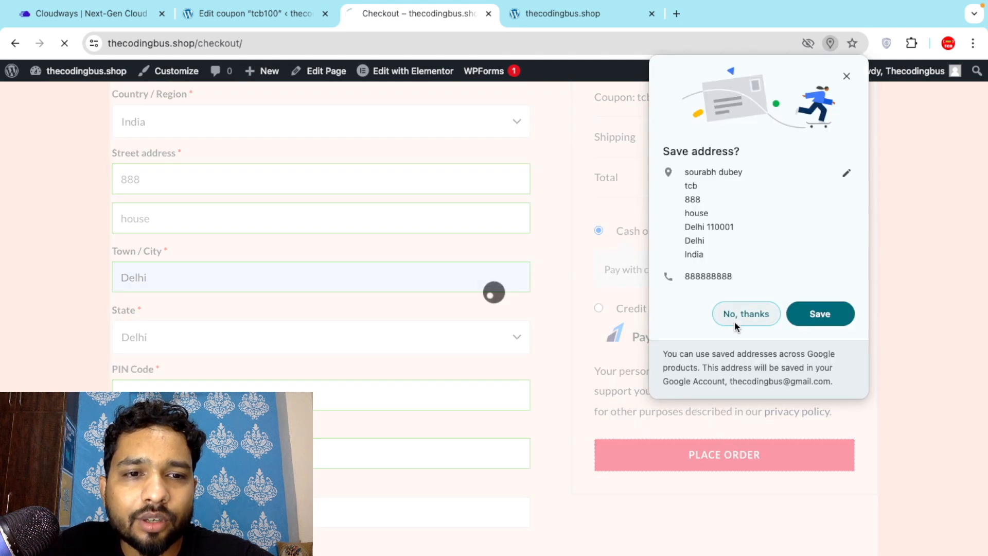
Decline saving the address, then review order 4438: $500 discount, free shipping, $1,100.00 total, cash on delivery.
left_click(734, 319)
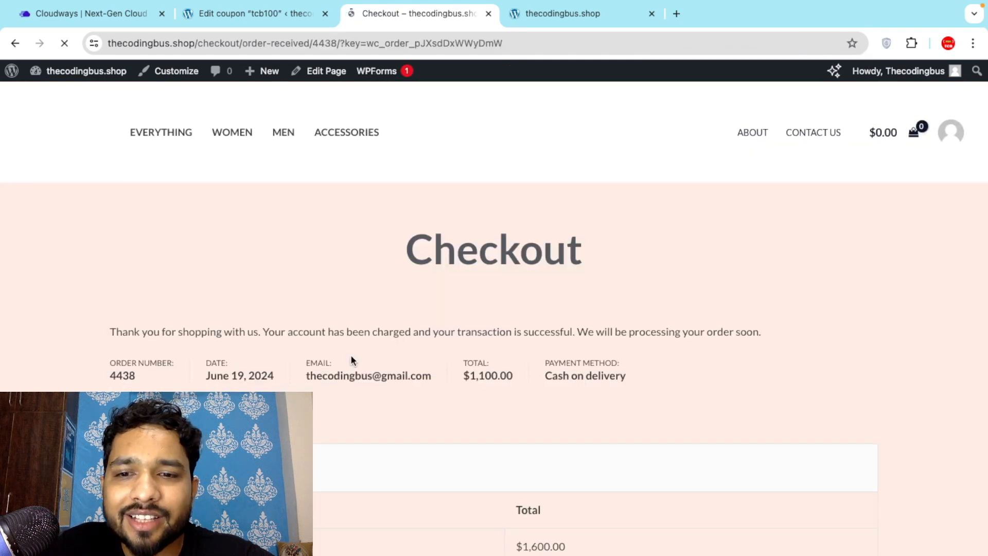
scroll(351, 355, "down", 4)
scroll(521, 393, "down", 5)
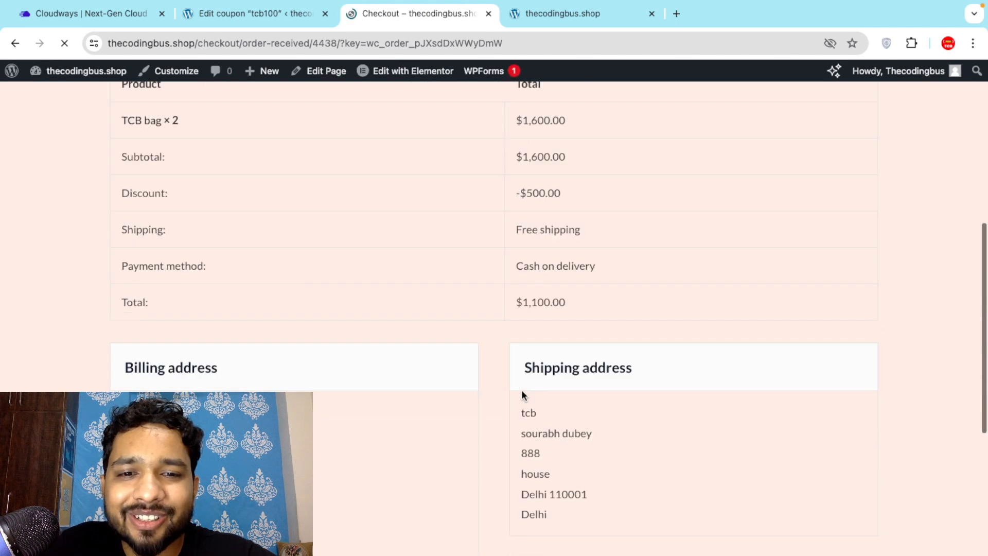
scroll(489, 354, "up", 8)
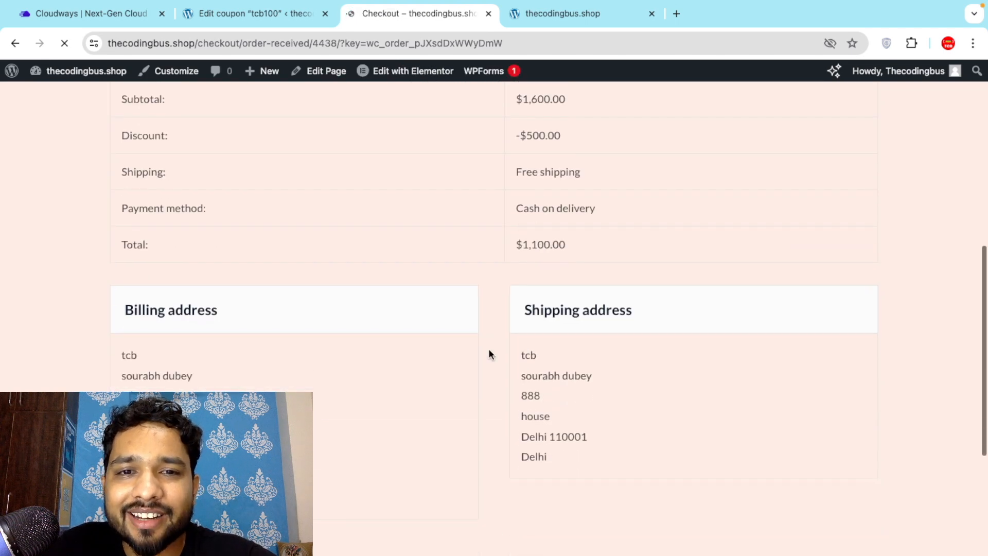
scroll(489, 350, "up", 1)
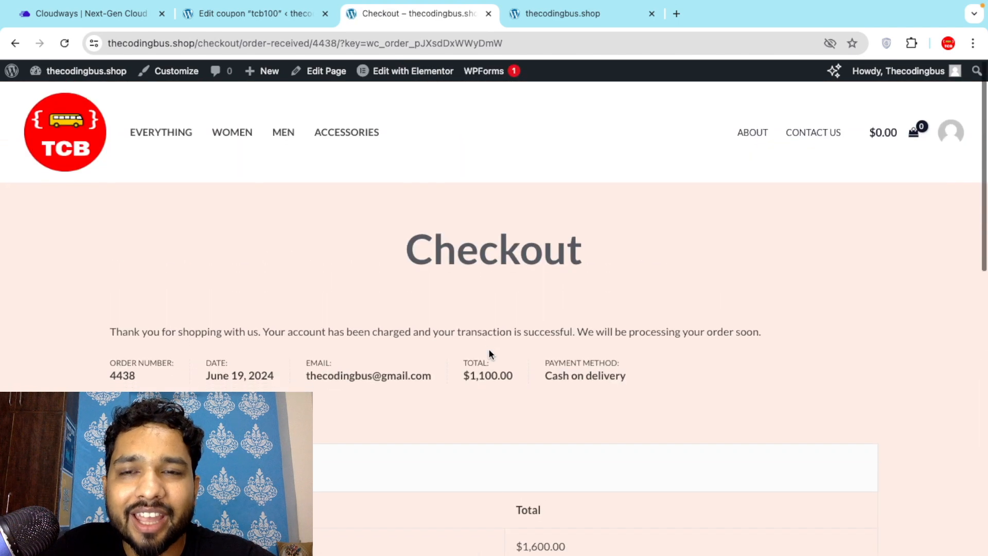